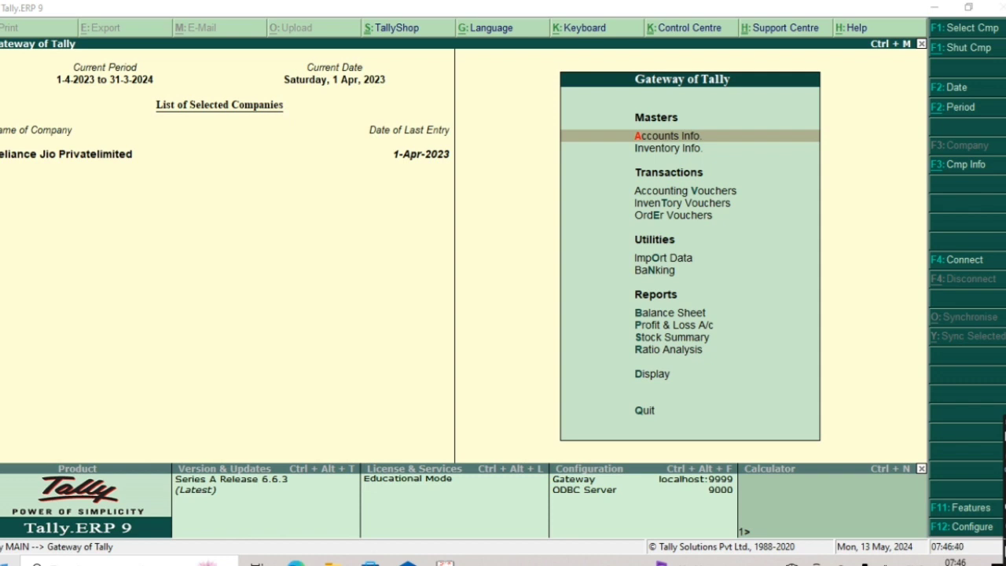
key("Down")
key("Down")
key("Down")
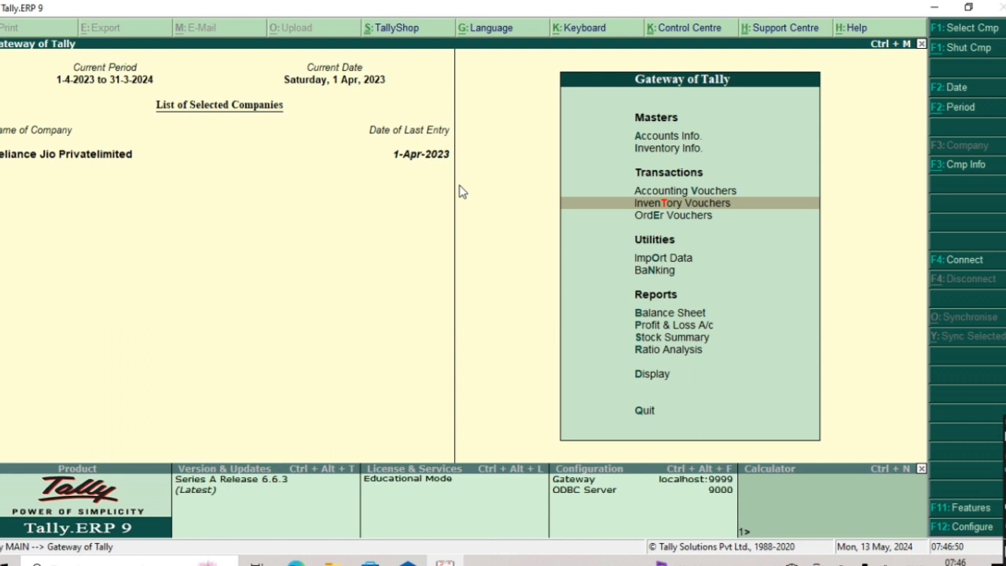
key("XF86MonBrightnessDown")
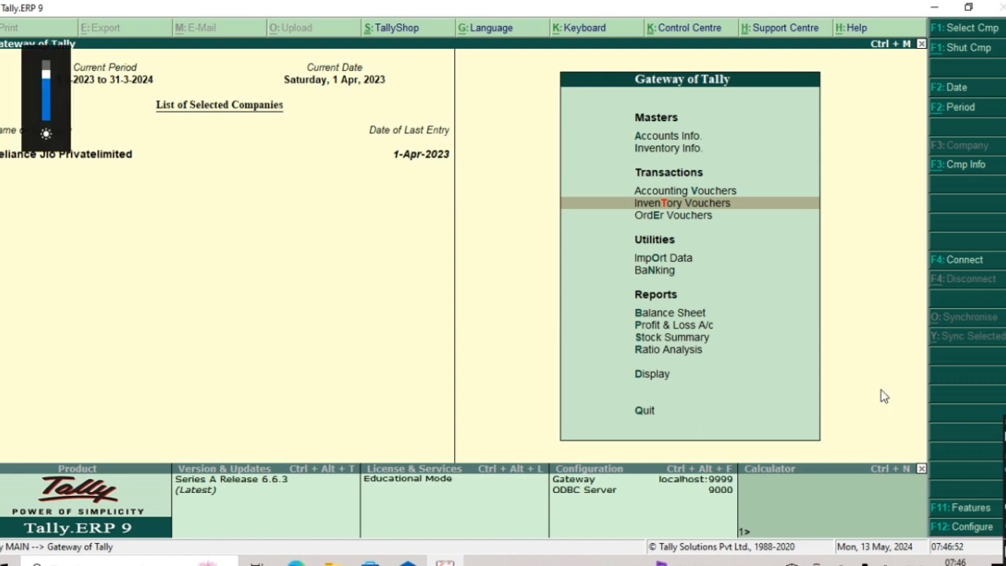
- Review the company's Inventory Features and return to the Gateway of Tally
left_click(947, 511)
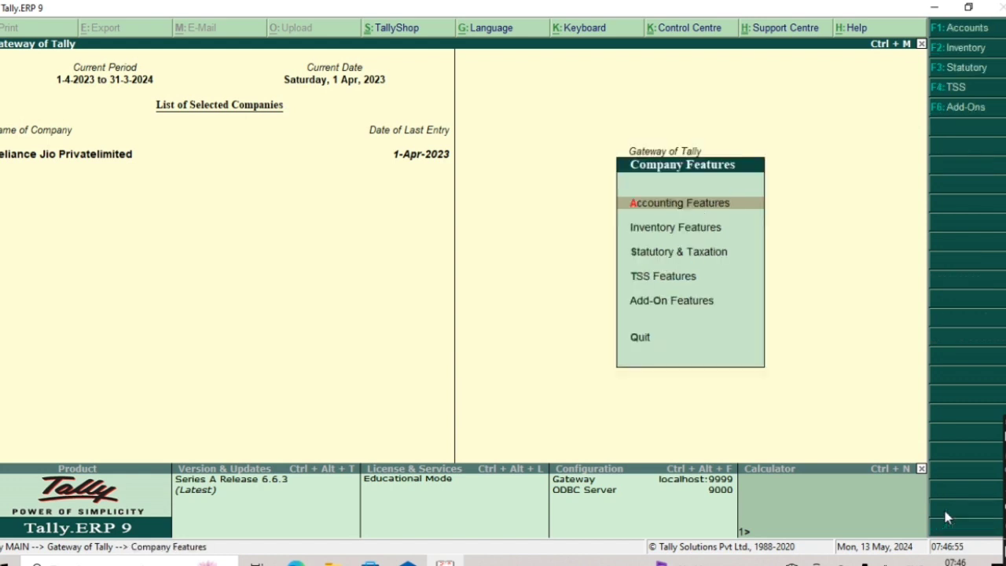
left_click(646, 229)
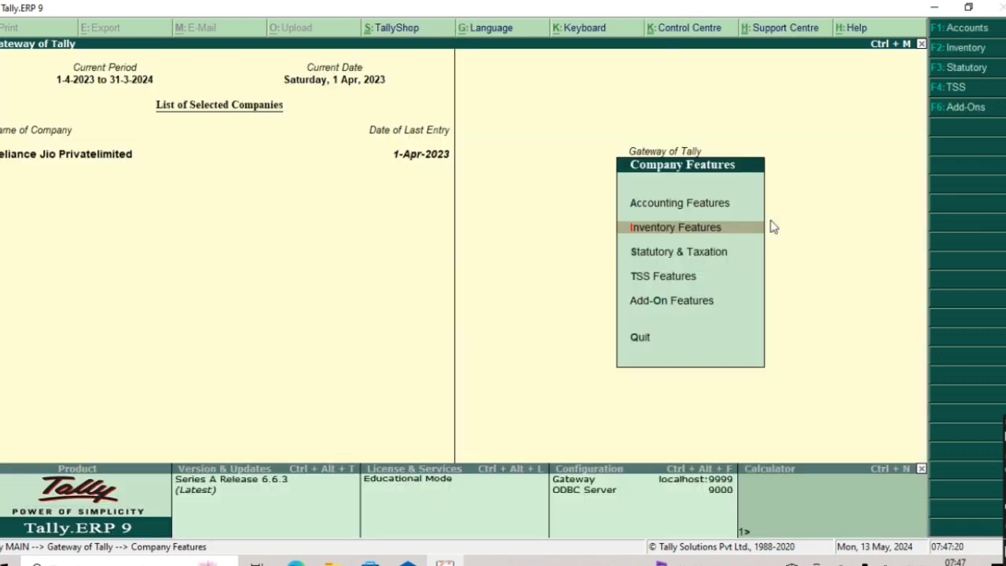
key("Escape")
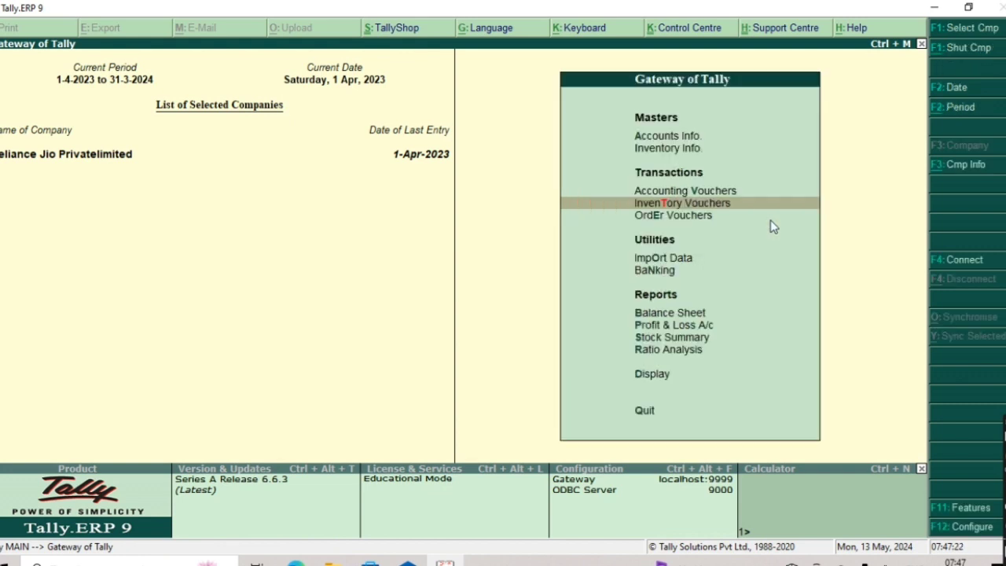
- Start a new Credit Note accounting voucher and switch its entry layout to invoice mode
key("Up")
key("Return")
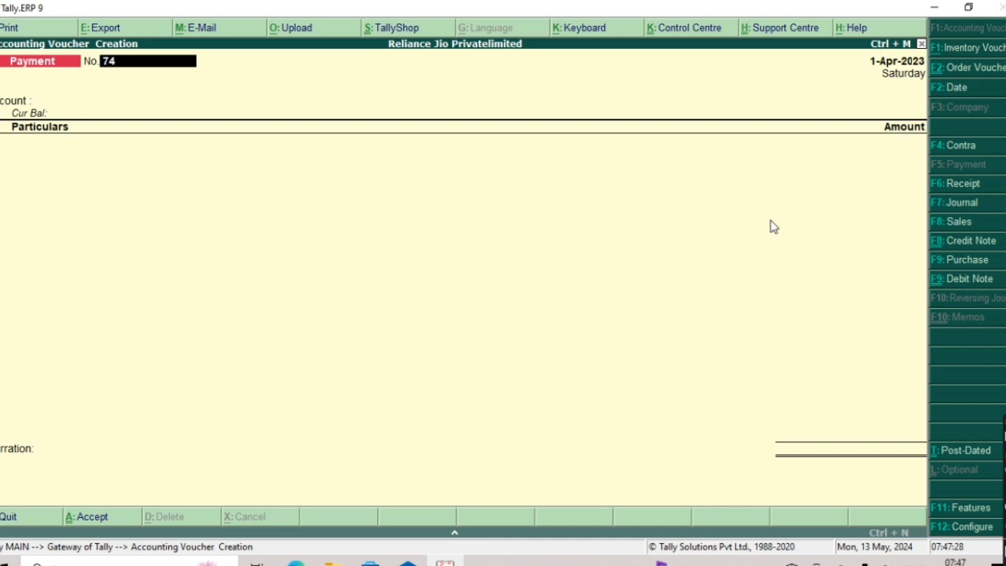
left_click(958, 241)
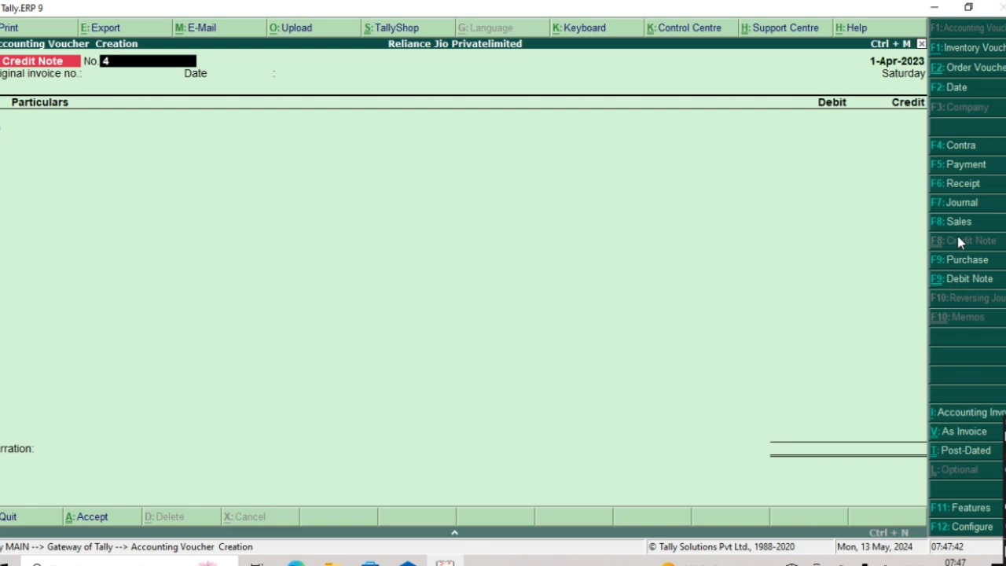
key("ctrl+v")
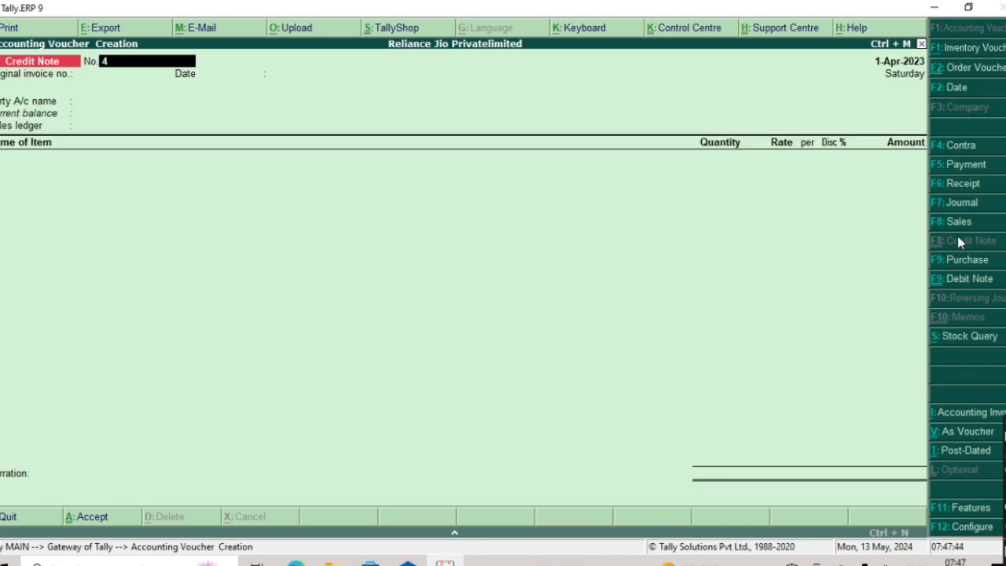
- Leave the original invoice number and date blank and choose Ishika Trading Co as the party account, with no tracking numbers
key("Return")
key("Return")
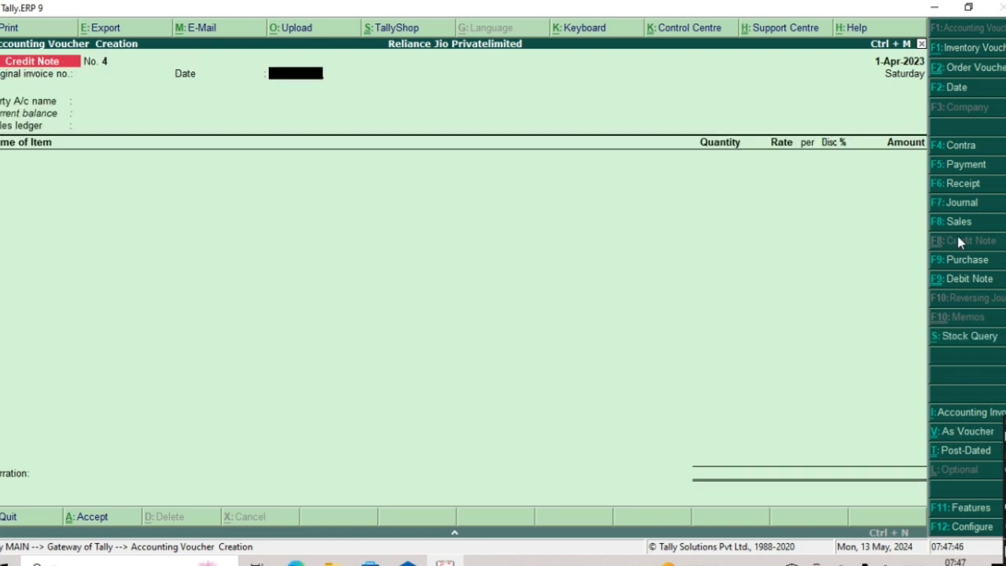
key("Return")
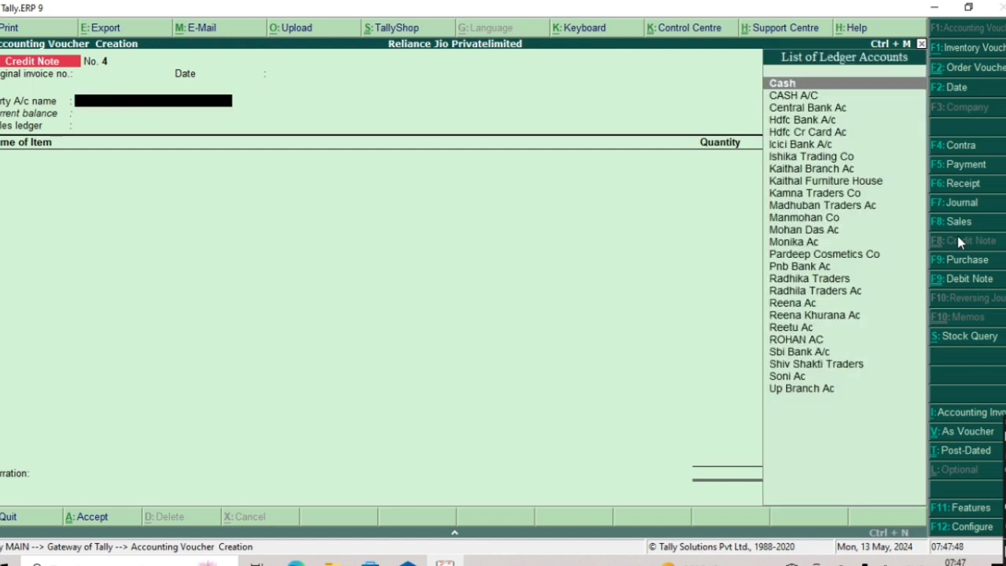
key("Down")
key("Down")
key("Down")
key("Down")
key("Down")
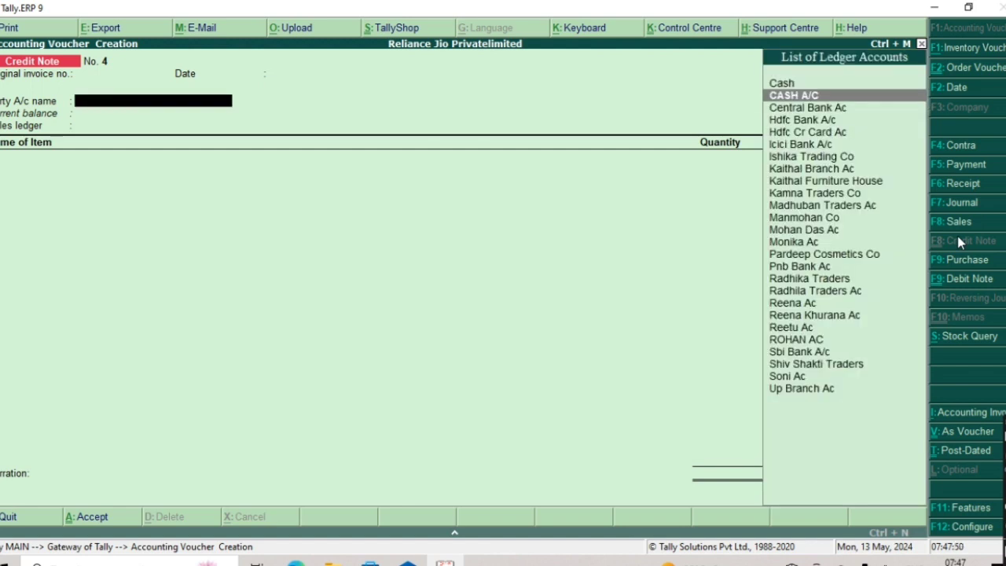
key("Down")
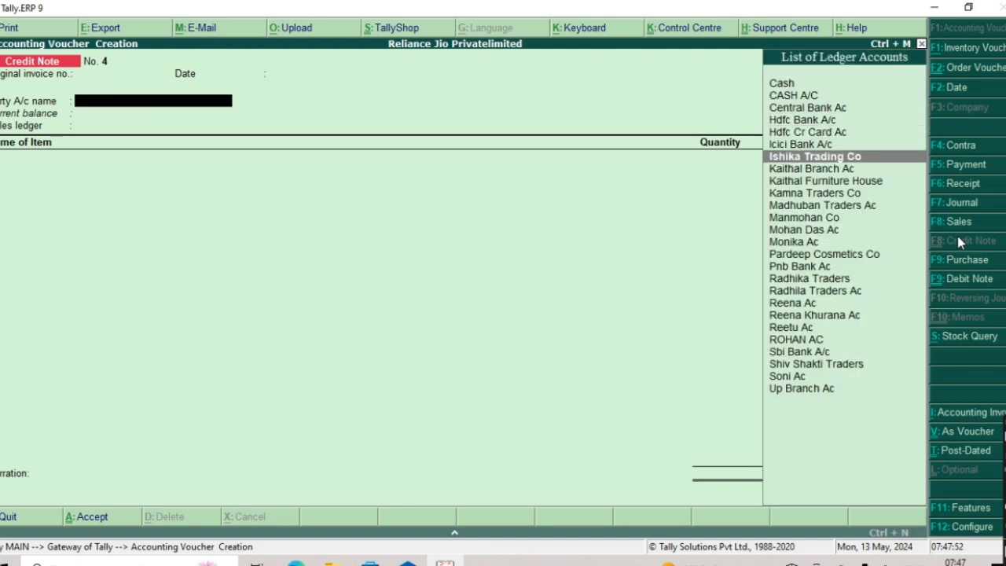
key("Return")
key("Return")
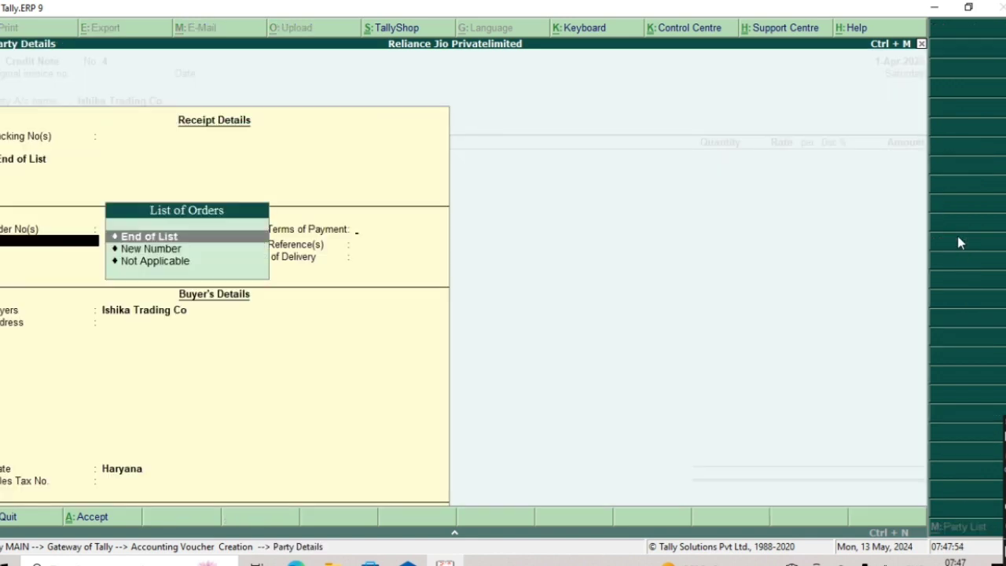
- Accept the party details without order numbers and choose Sale Return Ac as the sales ledger
key("Return")
key("Return")
key("Return")
key("Return")
key("Return")
key("Return")
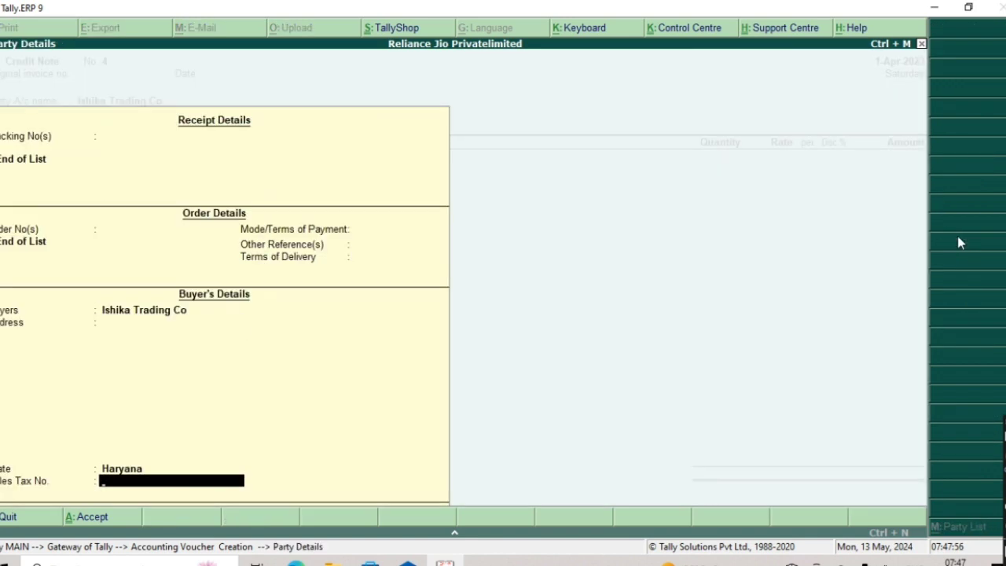
key("Return")
key("Return")
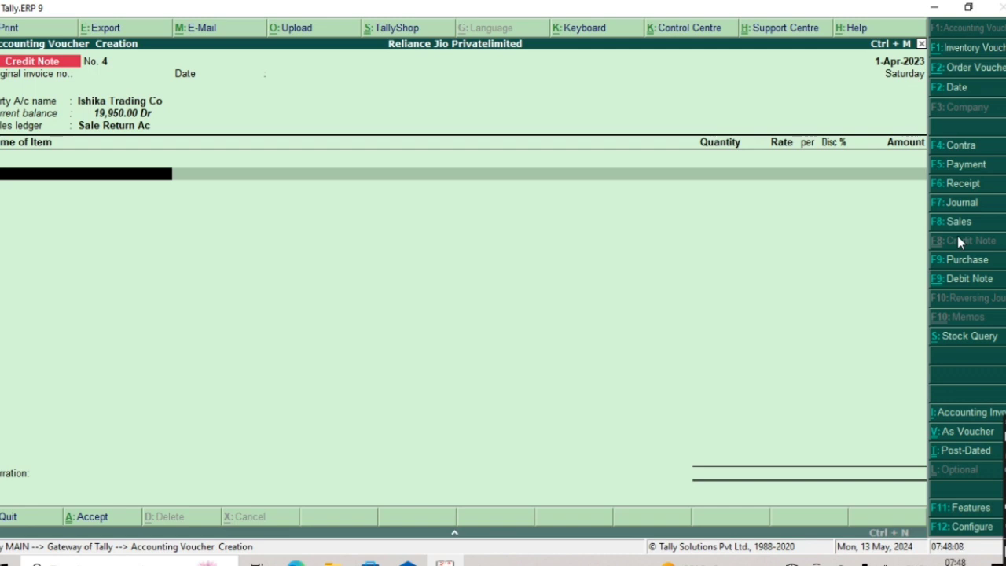
- Add the stock item IPHONE 14 with tracking and order numbers Not Applicable and Main Location as the godown
key("space")
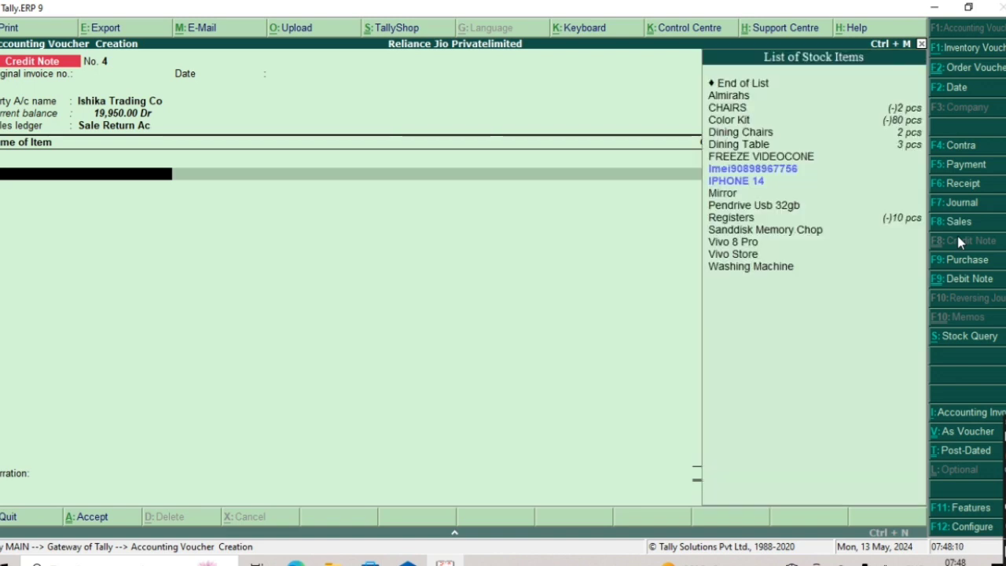
key("Down")
key("Down")
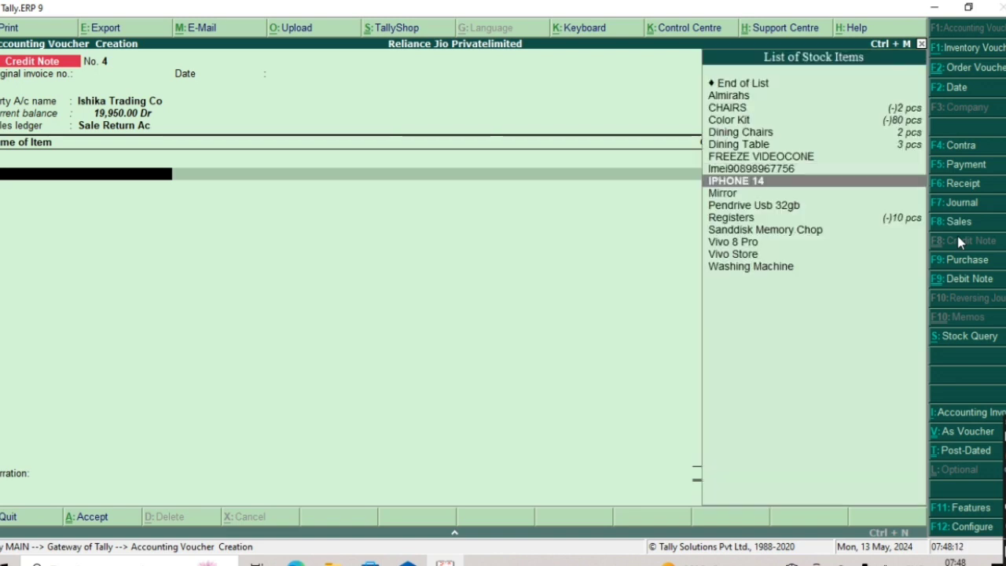
key("Return")
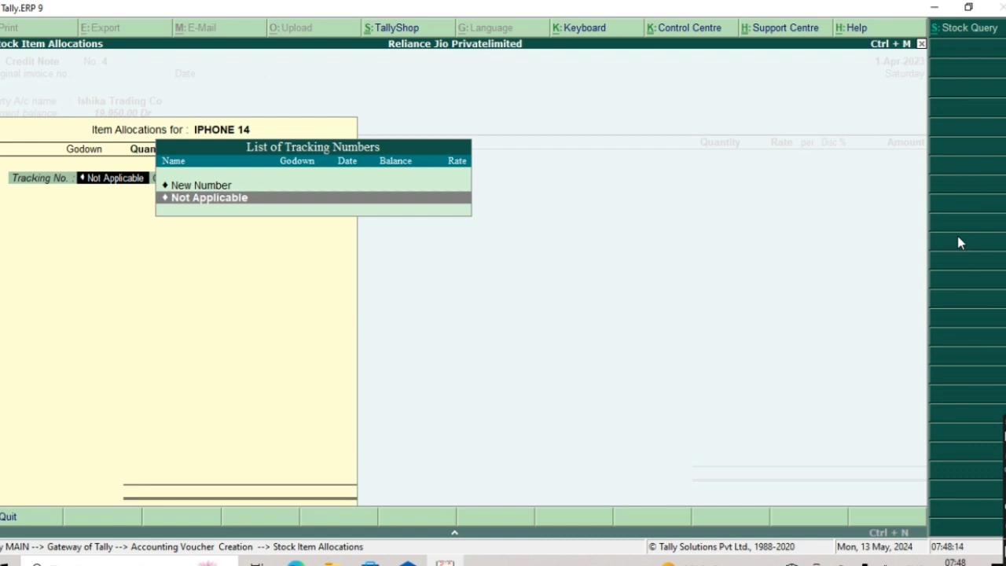
key("Return")
key("Return")
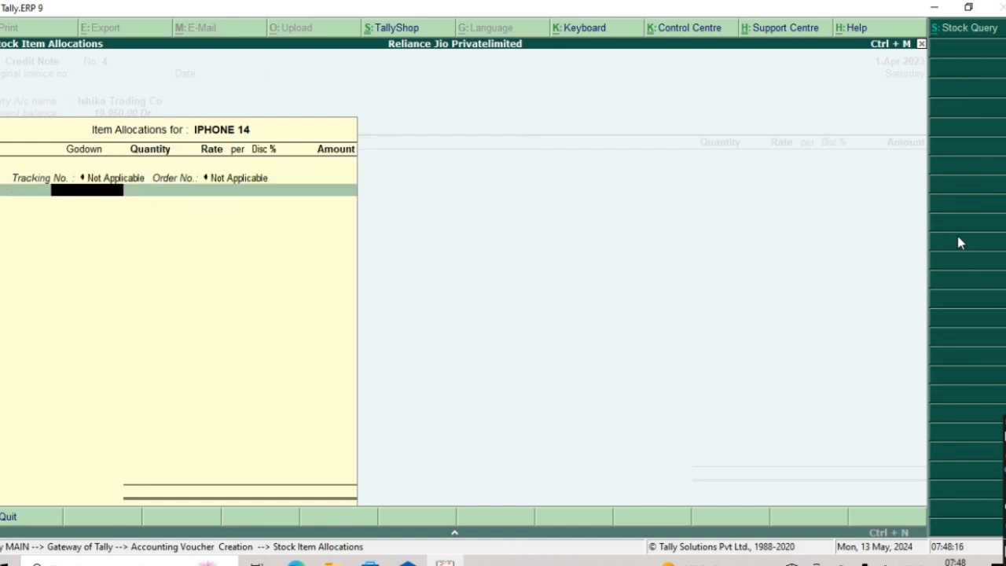
key("Return")
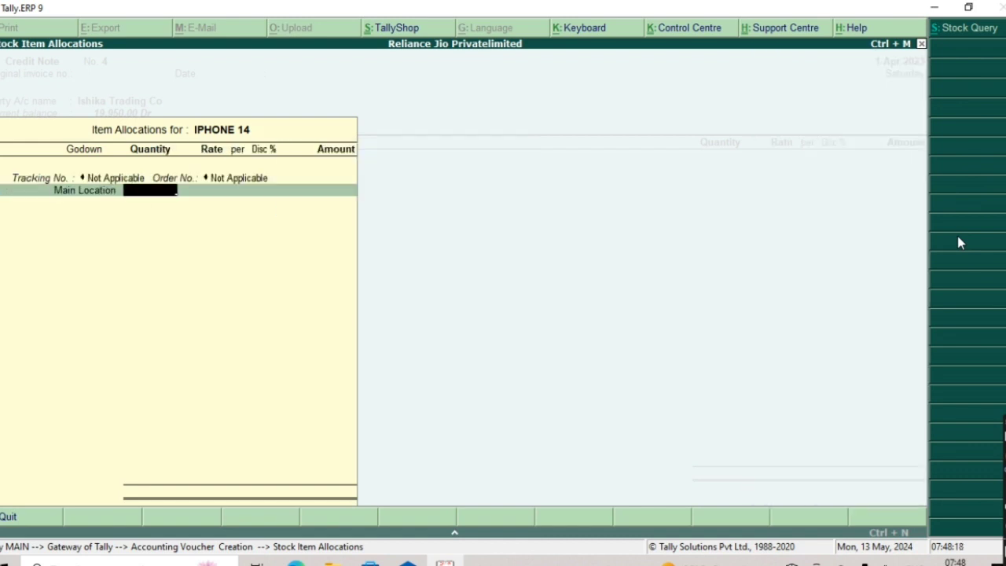
- Allocate 2 pcs of IPHONE 14 at a rate of 1,10,000 with a 25% discount and finish the item allocation
type("2")
key("Return")
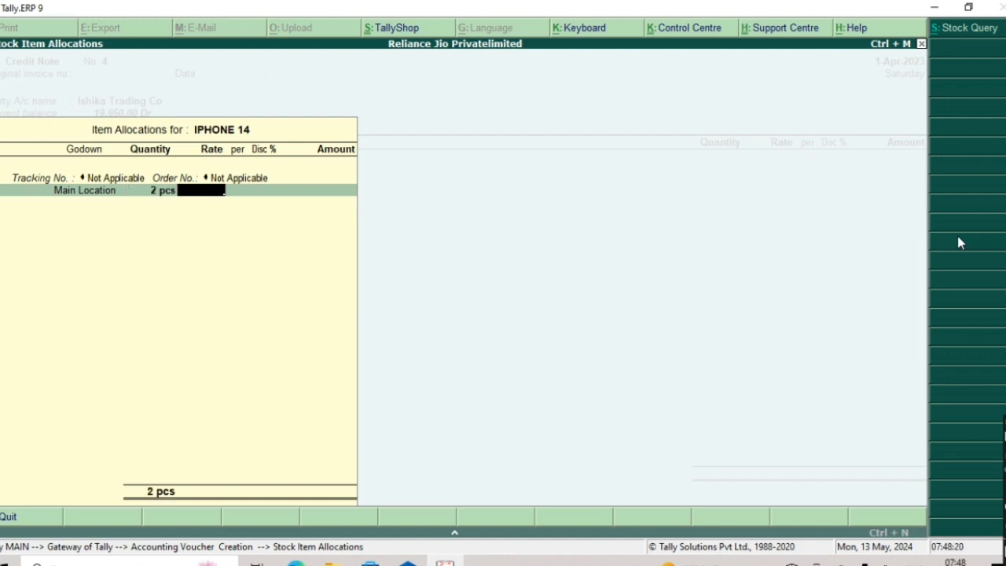
type("221--")
key("BackSpace")
key("BackSpace")
key("BackSpace")
key("BackSpace")
key("BackSpace")
type("110000")
key("Return")
key("Return")
type("25")
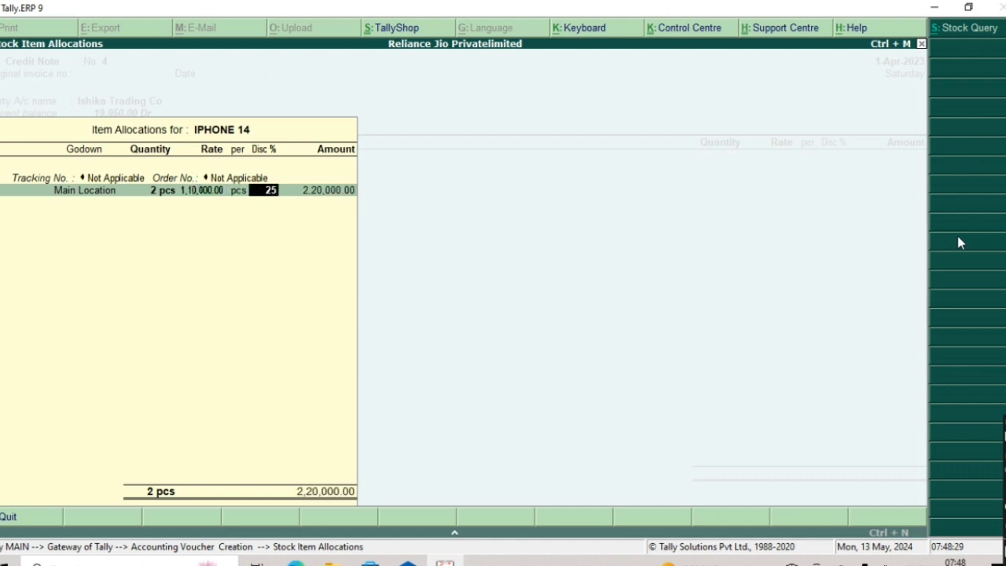
key("Return")
key("Return")
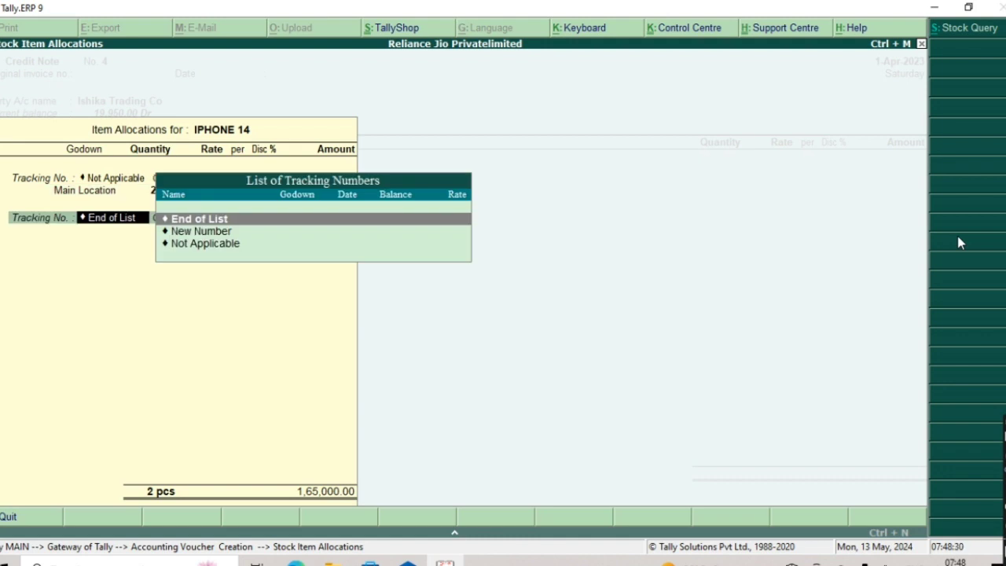
key("Return")
key("Return")
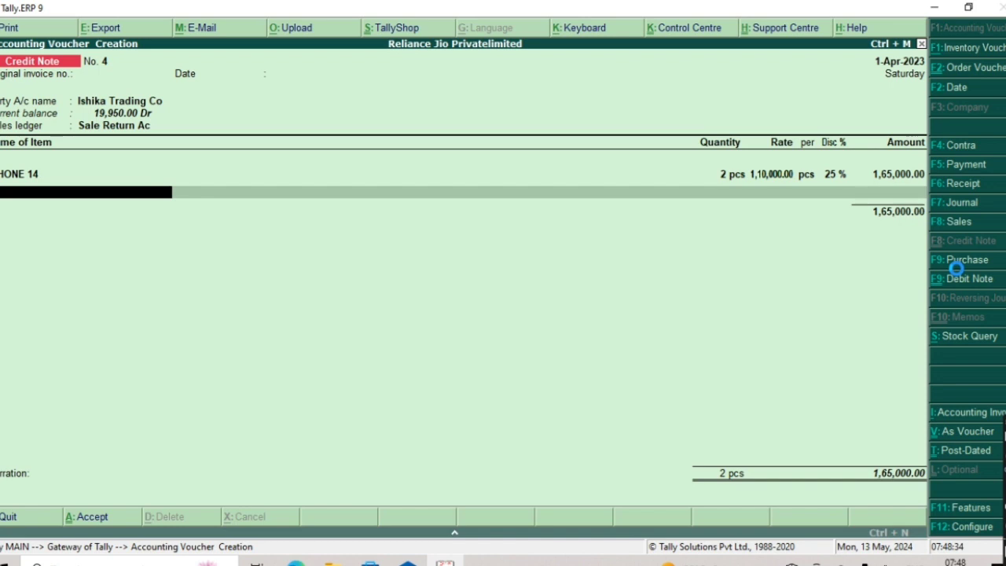
- Create a stock item named Charger under Primary with pcs as its unit, and use it as the second item
key("alt+c")
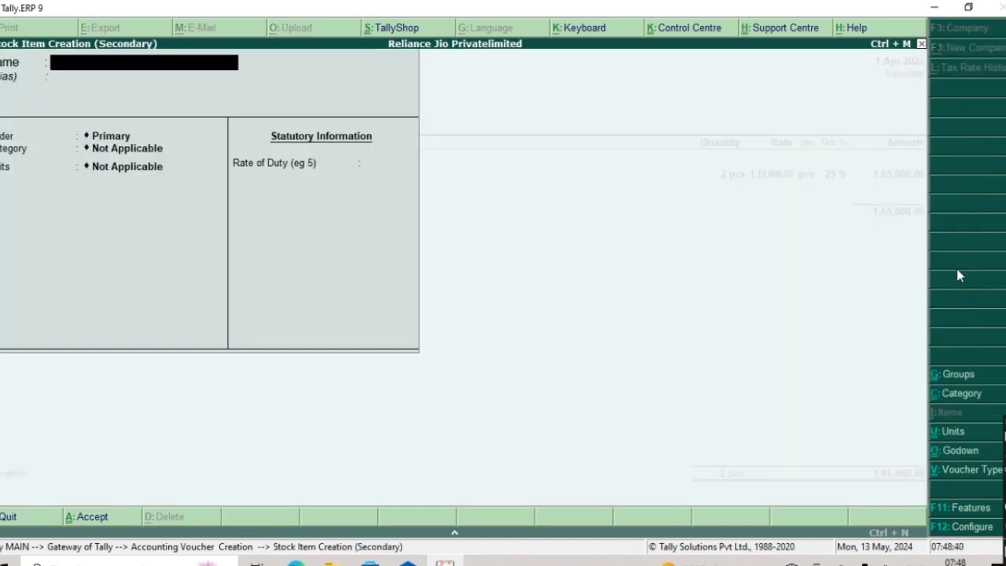
type("Charfer")
key("BackSpace")
key("BackSpace")
key("BackSpace")
type("ger")
key("Return")
key("Return")
key("Return")
key("Return")
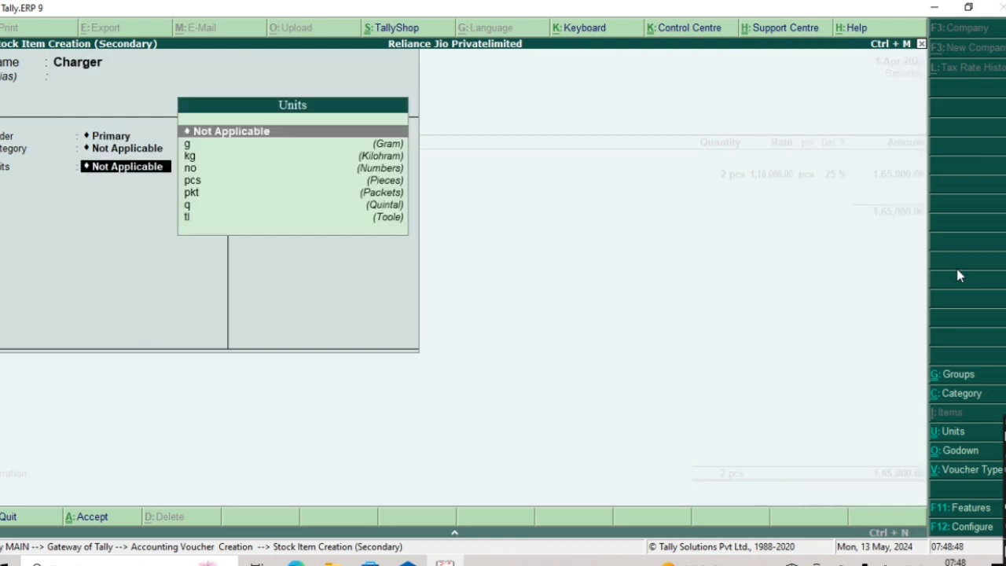
type("p")
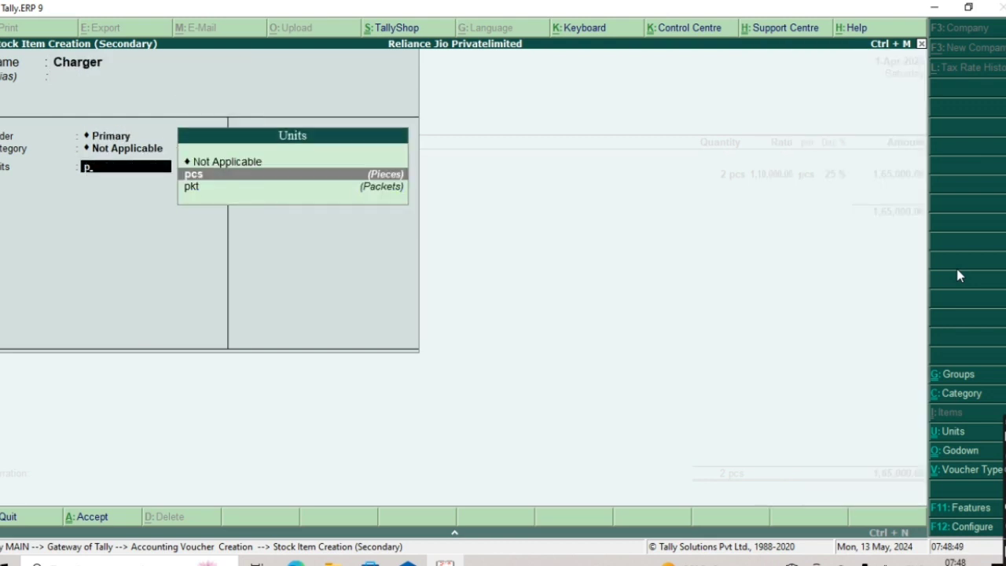
key("Return")
key("Return")
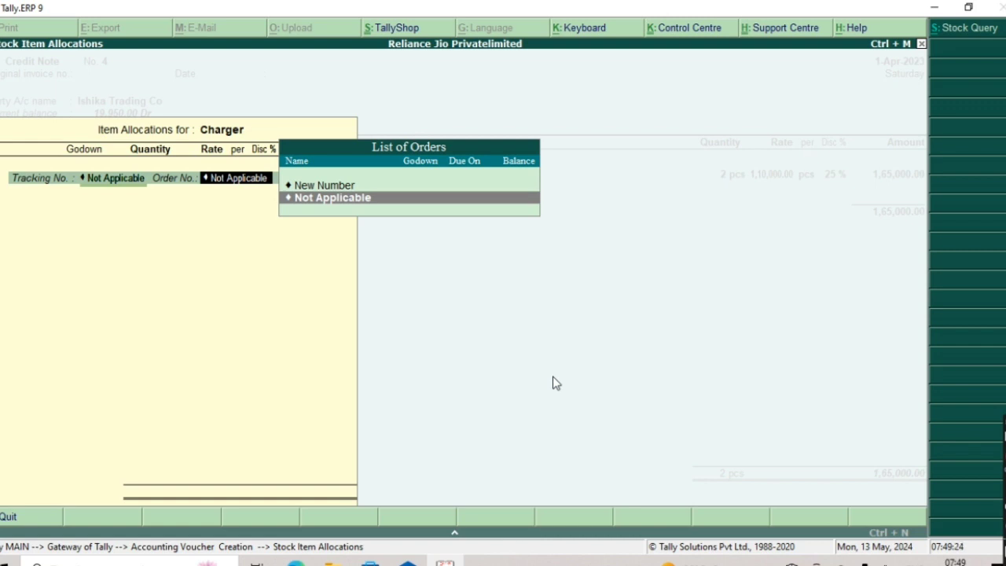
- Allocate 23 pcs of Charger from Main Location at a rate of 100 per pcs, with no order number
key("Return")
type("m")
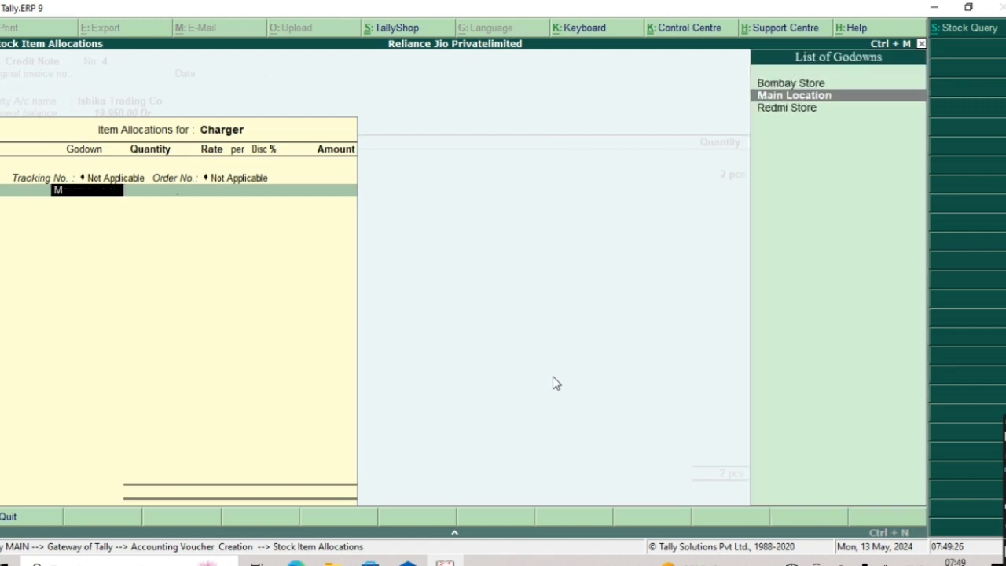
key("Return")
type("23")
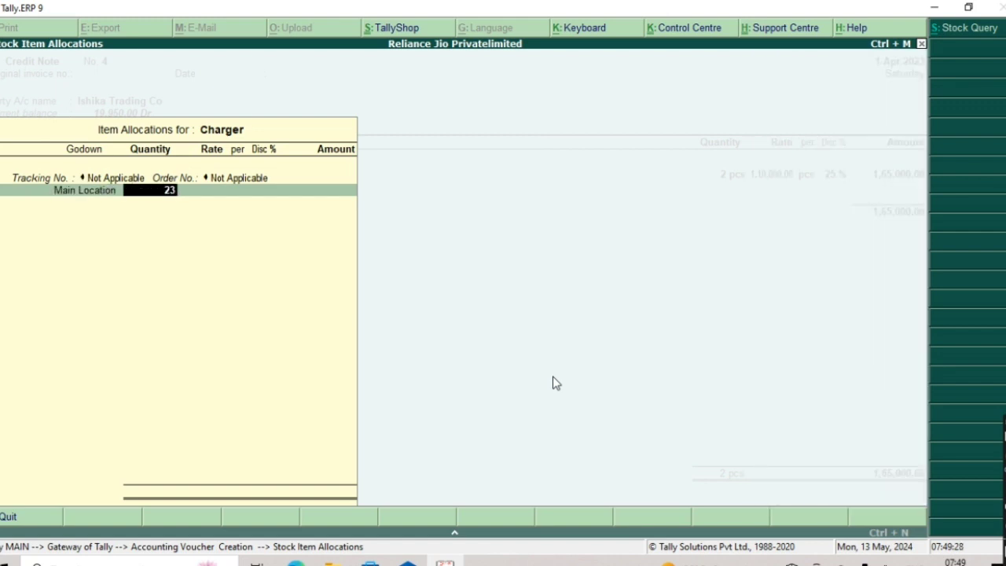
key("Return")
type("1")
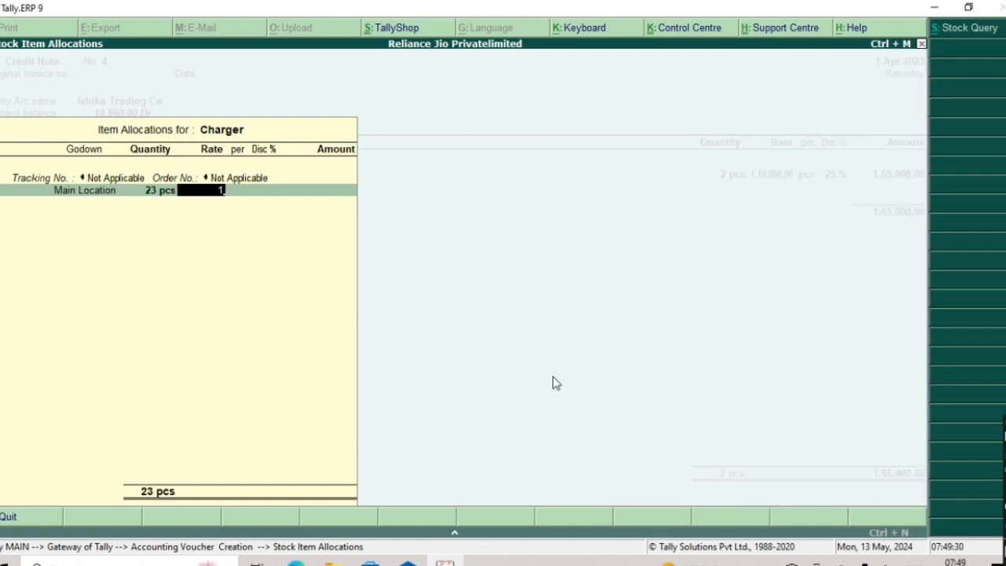
type("00")
key("Return")
key("Return")
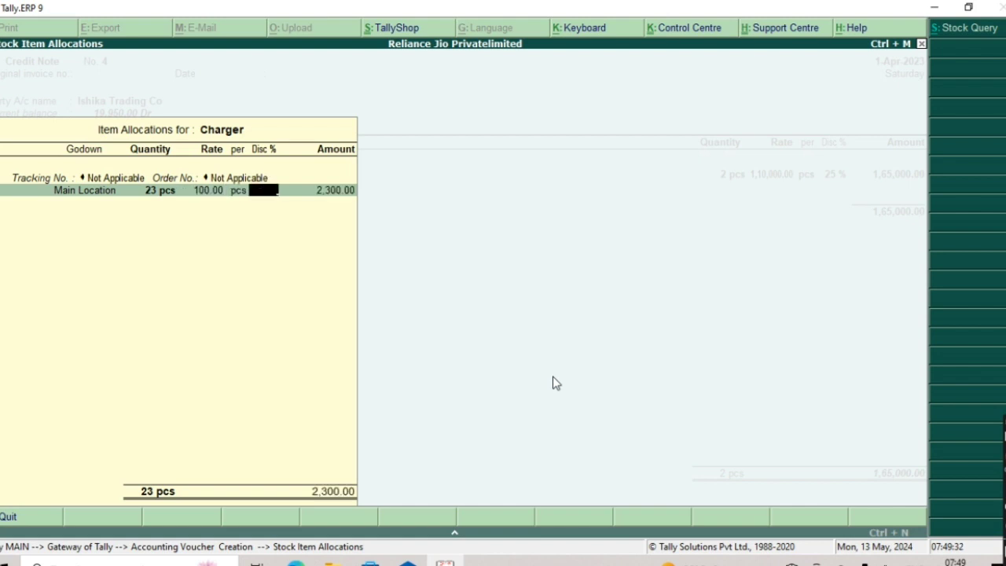
- Enter a 66% discount on the Charger allocation
type("66")
key("Return")
key("Return")
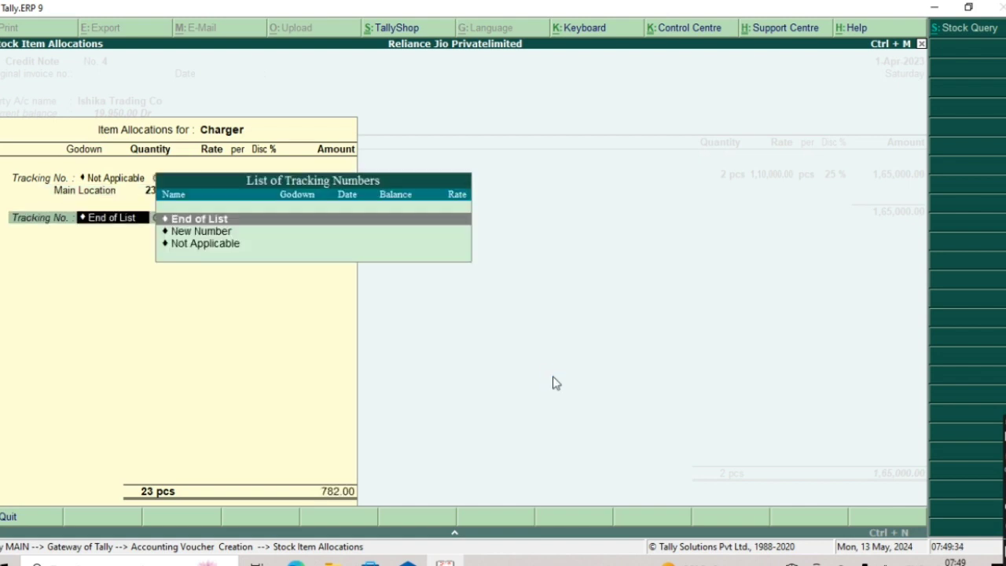
- Go back to the Charger allocation's discount and set it to 9%
key("BackSpace")
key("BackSpace")
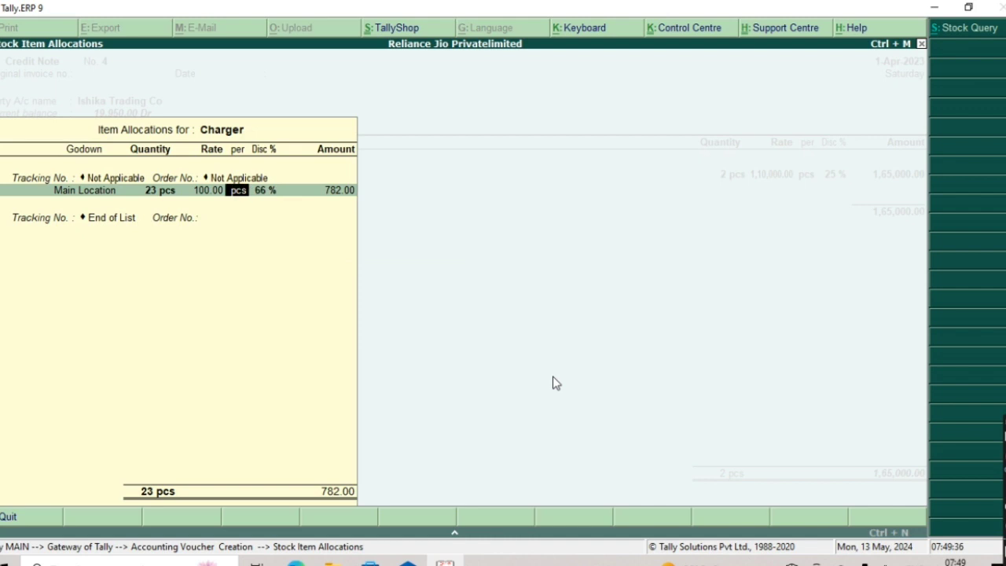
key("Return")
type("9")
key("Return")
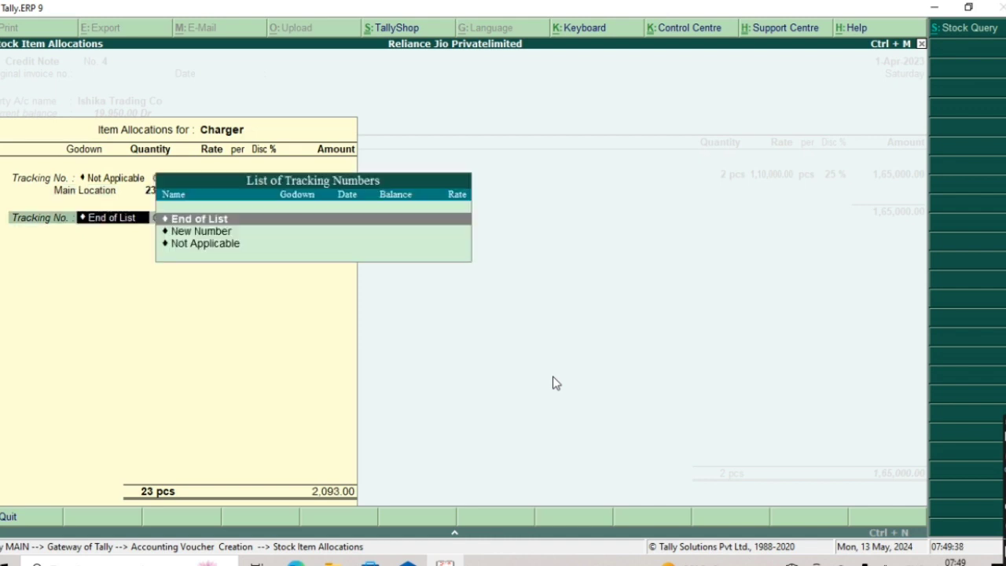
- Finish the Charger allocation, end the item list and save the Ishika Trading Co credit note with an empty narration
key("Return")
key("Return")
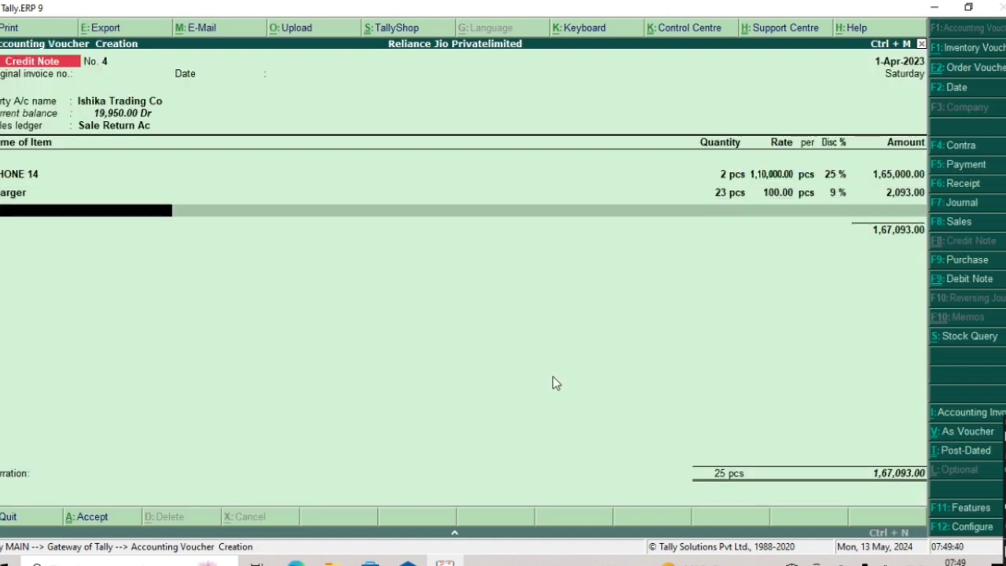
key("Return")
key("Return")
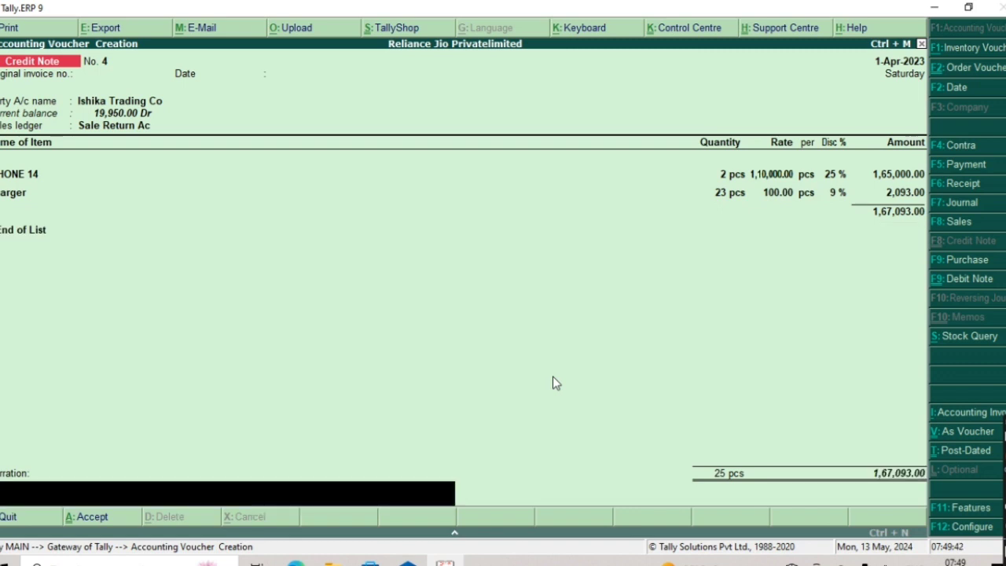
key("Return")
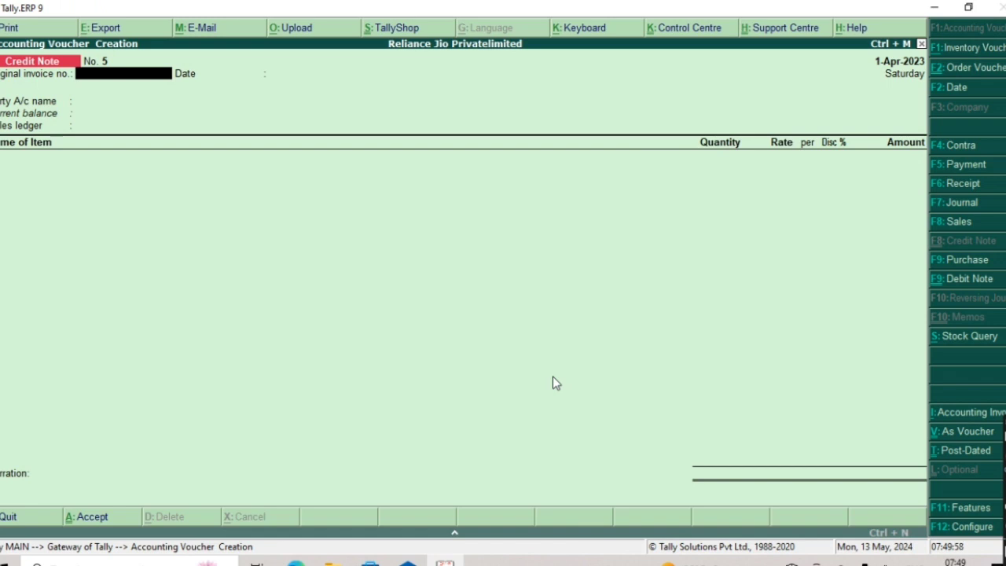
- In the new credit note, leave the original invoice details blank and create party ledger Rahul Traders under Sundry Debtors
key("Return")
key("Return")
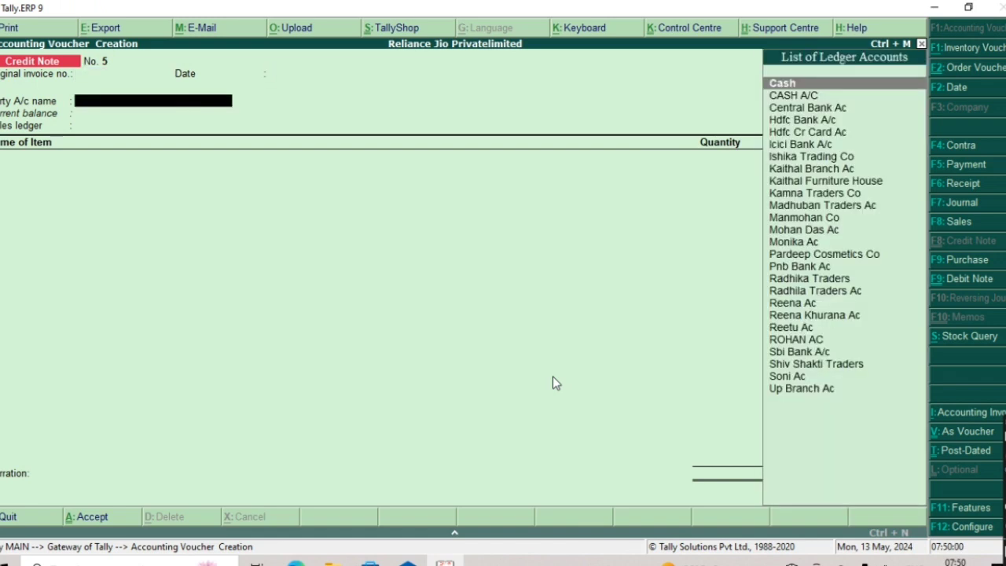
key("alt+c")
type("Ra")
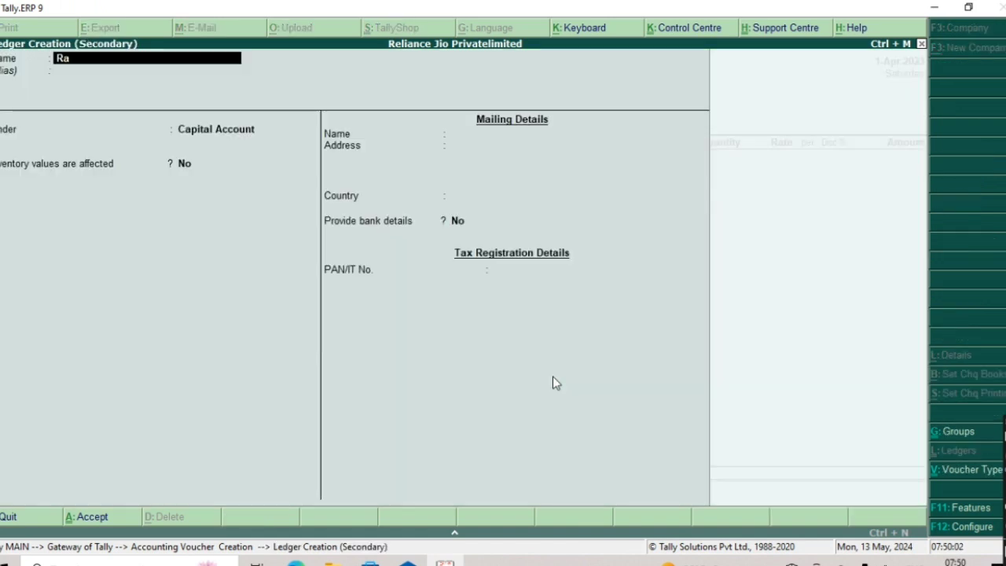
type("hul Traders")
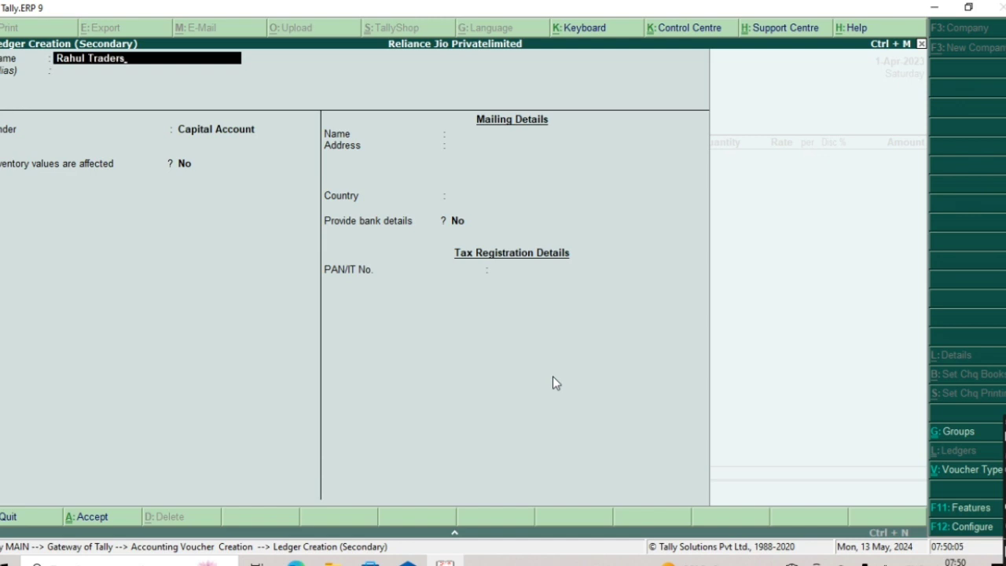
key("Return")
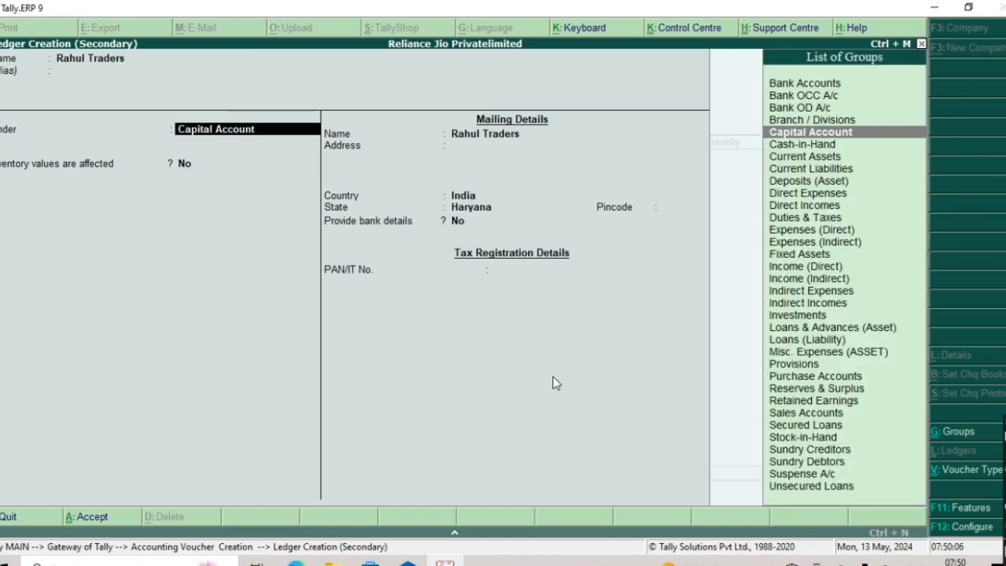
key("Return")
key("BackSpace")
type("S")
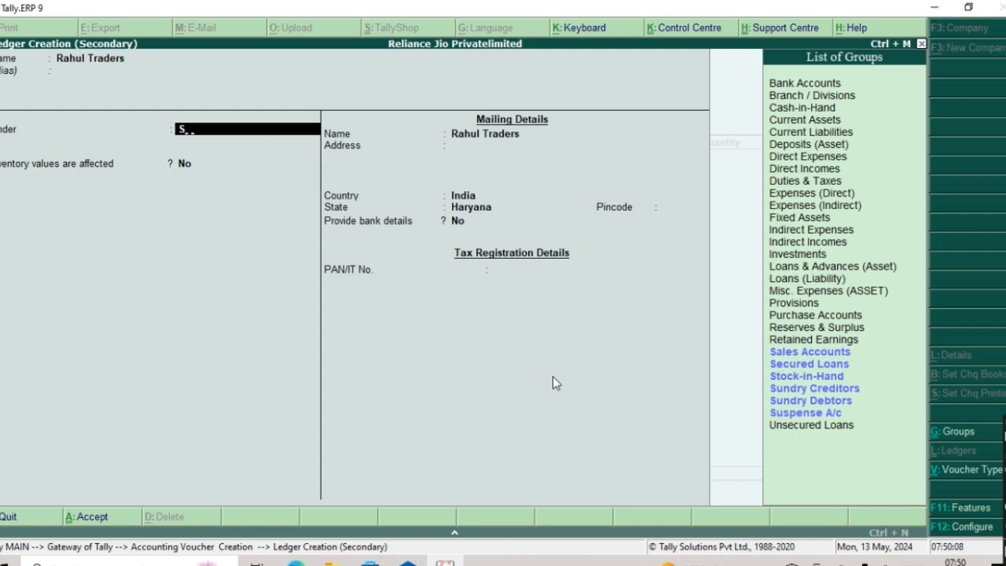
type("undry De")
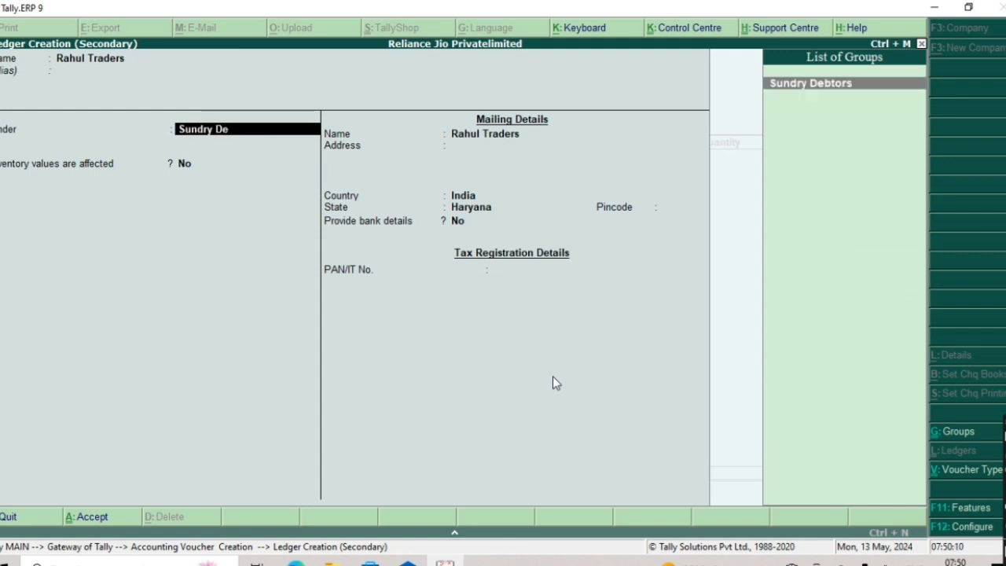
key("Return")
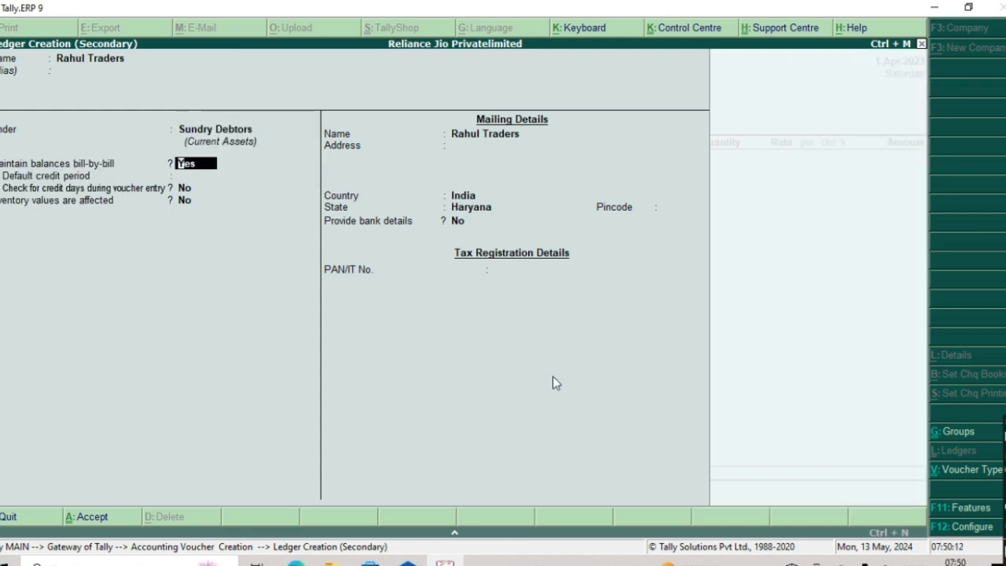
key("ctrl+a")
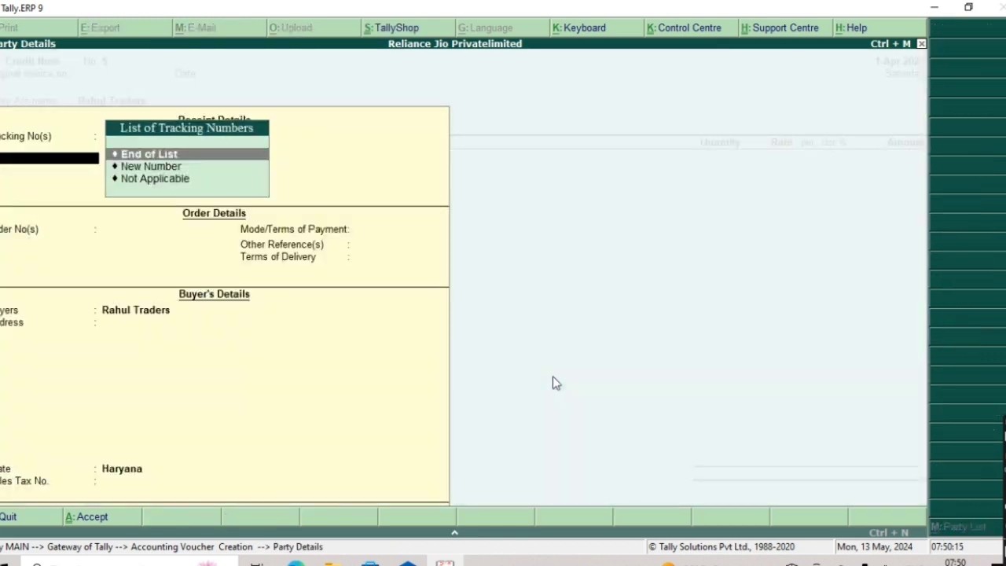
- Accept the party details of Rahul Traders, then choose Sale Return Ac as the sales ledger and BED as the first item
key("ctrl+a")
key("Return")
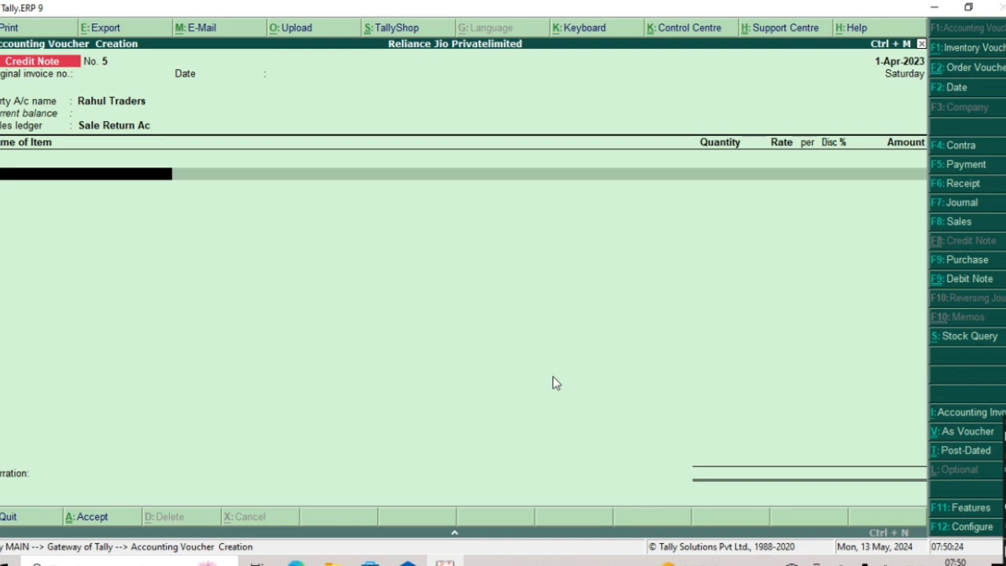
key("space")
key("Return")
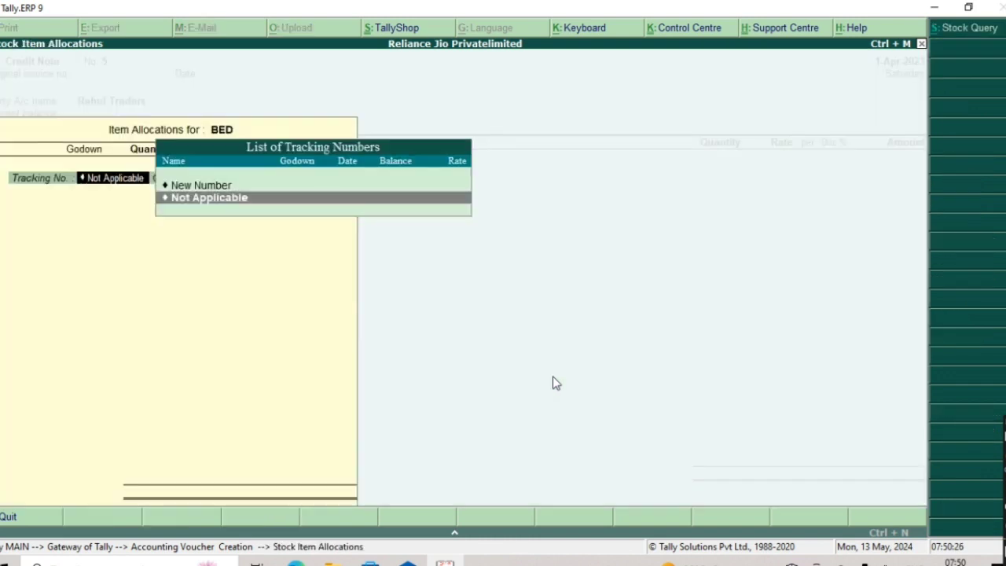
- Allocate 2 pcs of BED from Main Location at a rate of 9000 per pcs, without tracking number, order number or discount
key("Return")
key("Return")
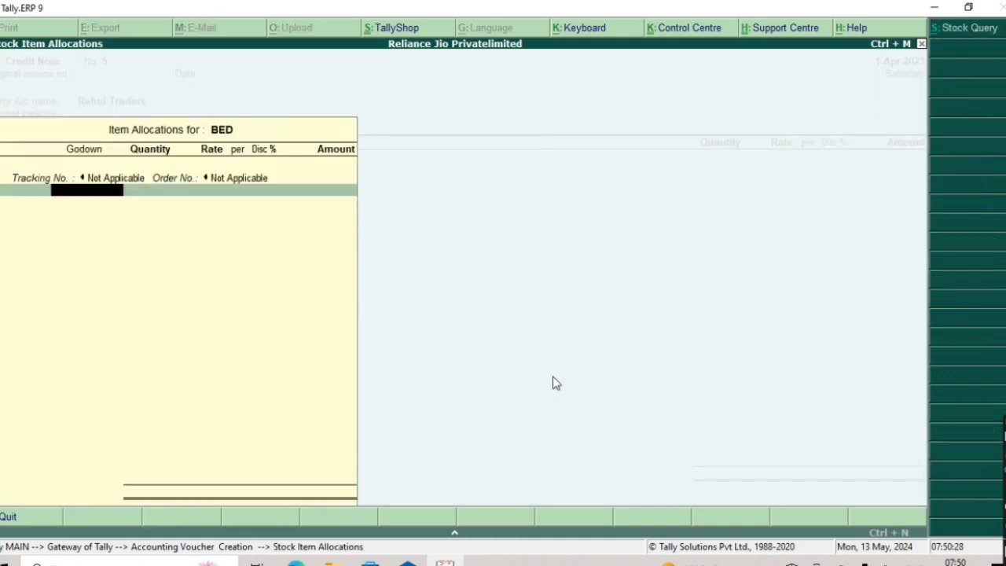
key("Return")
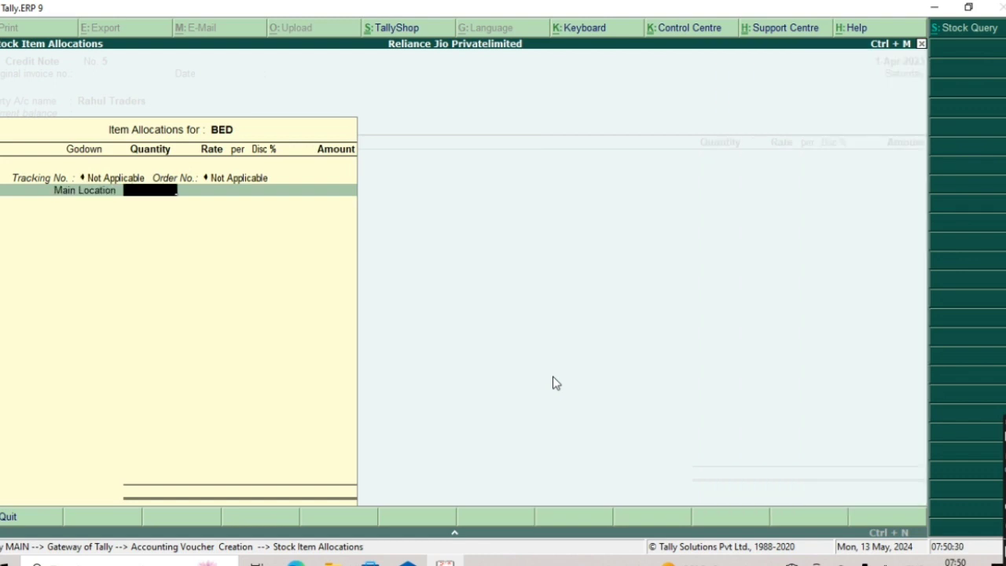
type("2")
key("Return")
type("900")
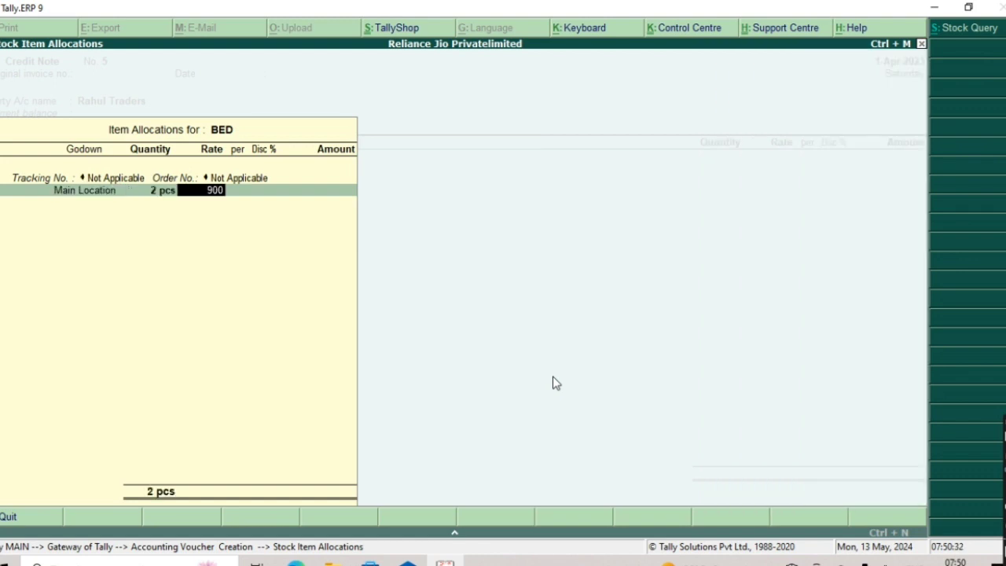
type("0")
key("Return")
key("Return")
key("Return")
key("Return")
key("Return")
key("Return")
key("Return")
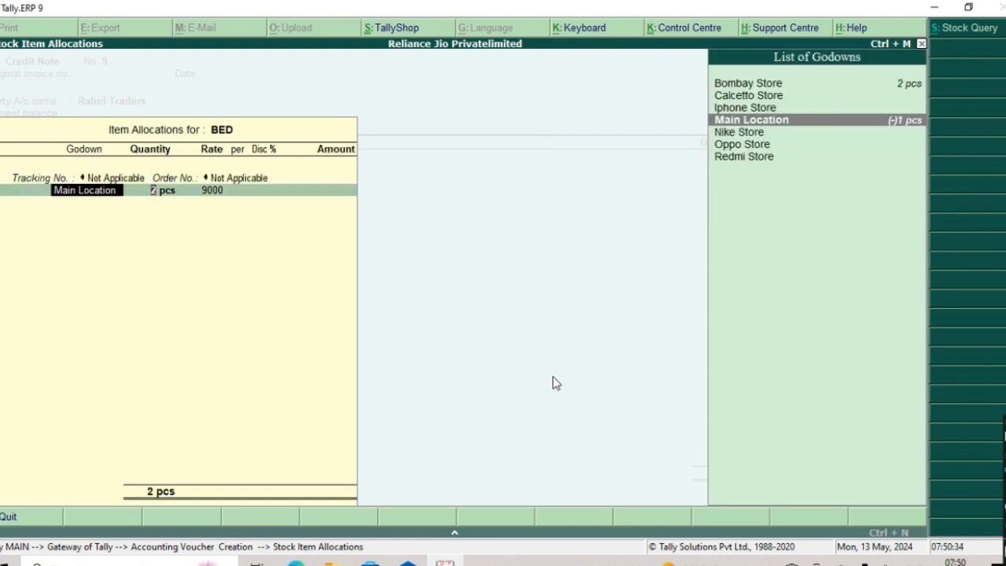
key("Return")
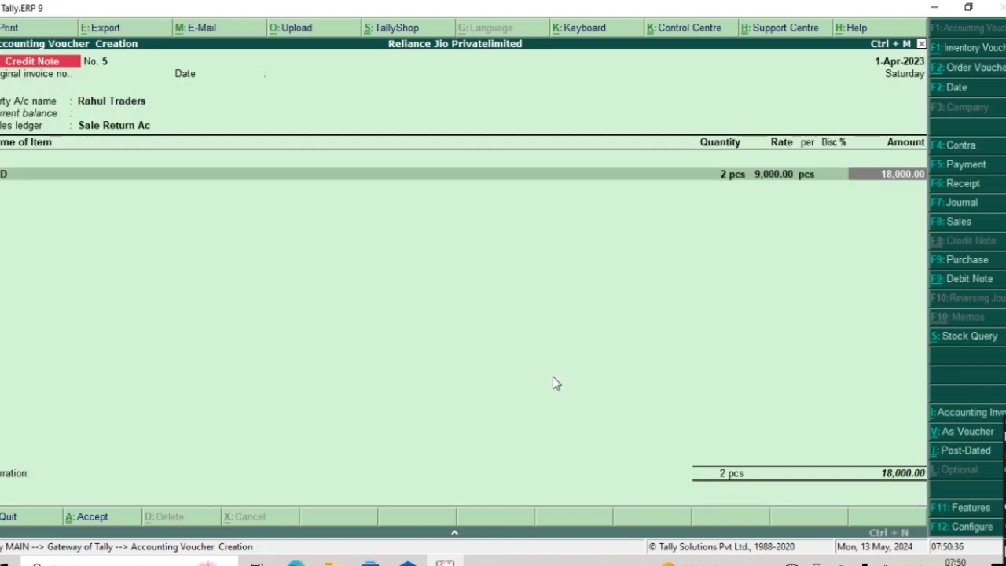
key("Return")
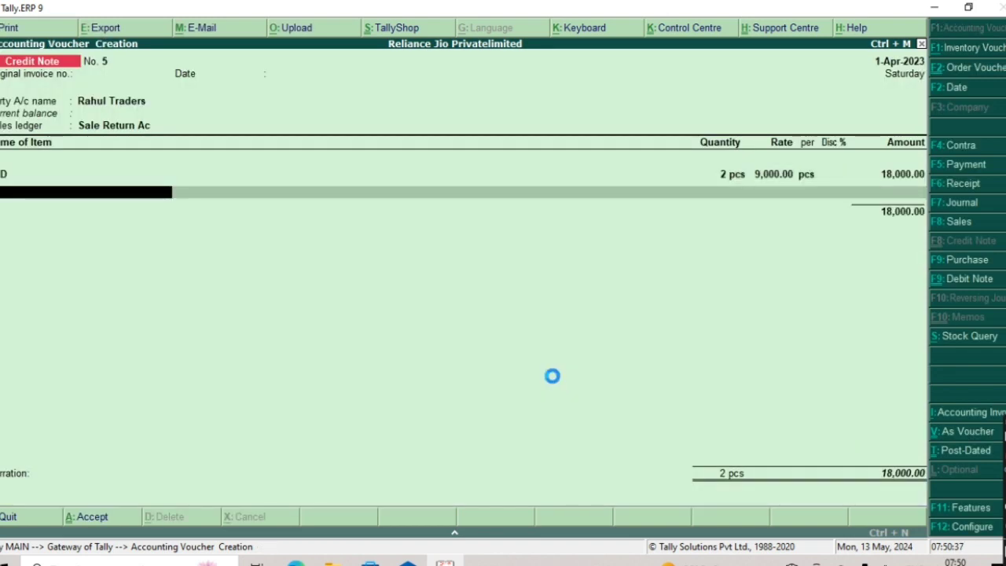
- Create a stock item named Bedsheets under Primary with pcs as its unit, and use it as the second item
key("alt+c")
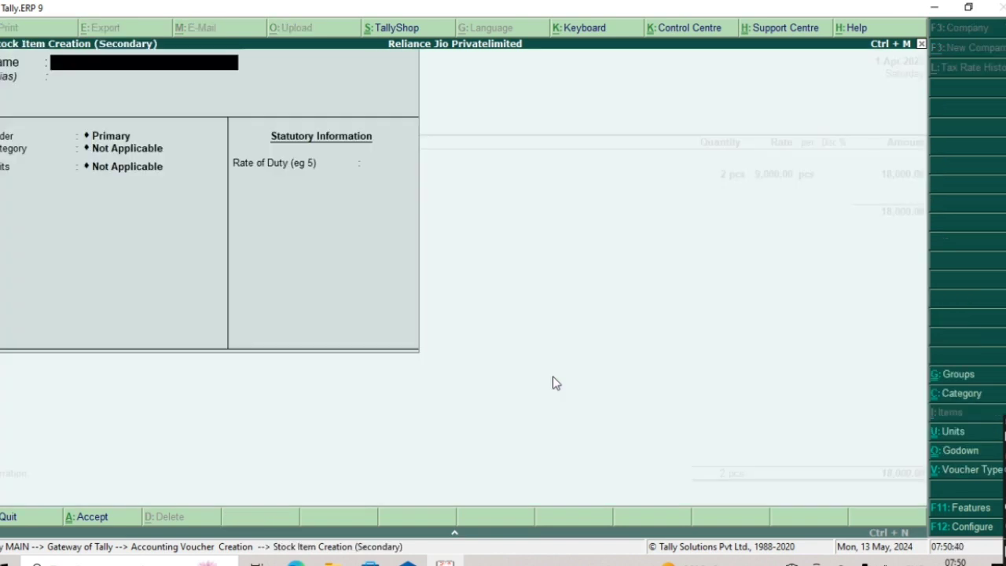
type("Bedsh")
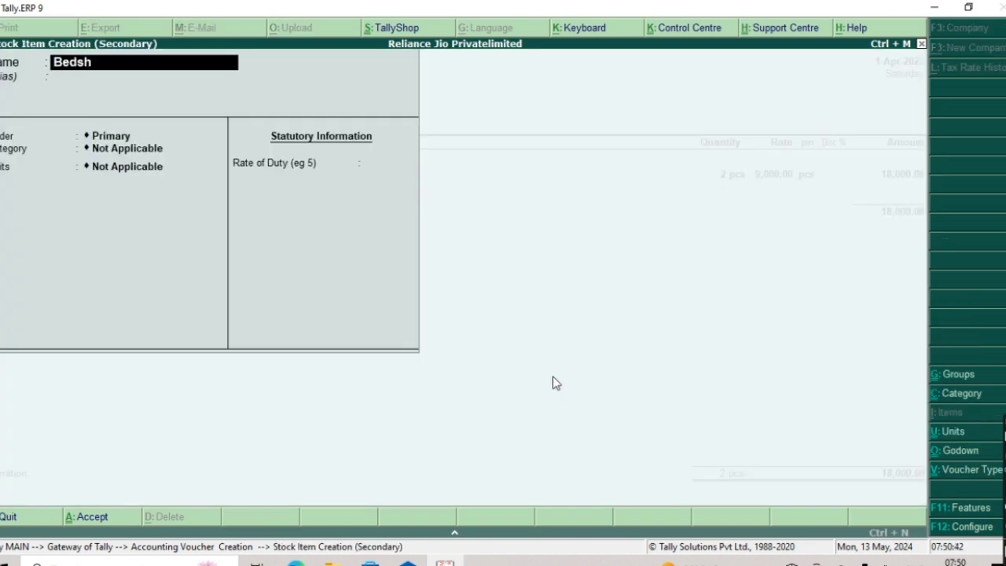
type("eets")
key("Return")
key("Return")
key("Return")
key("Return")
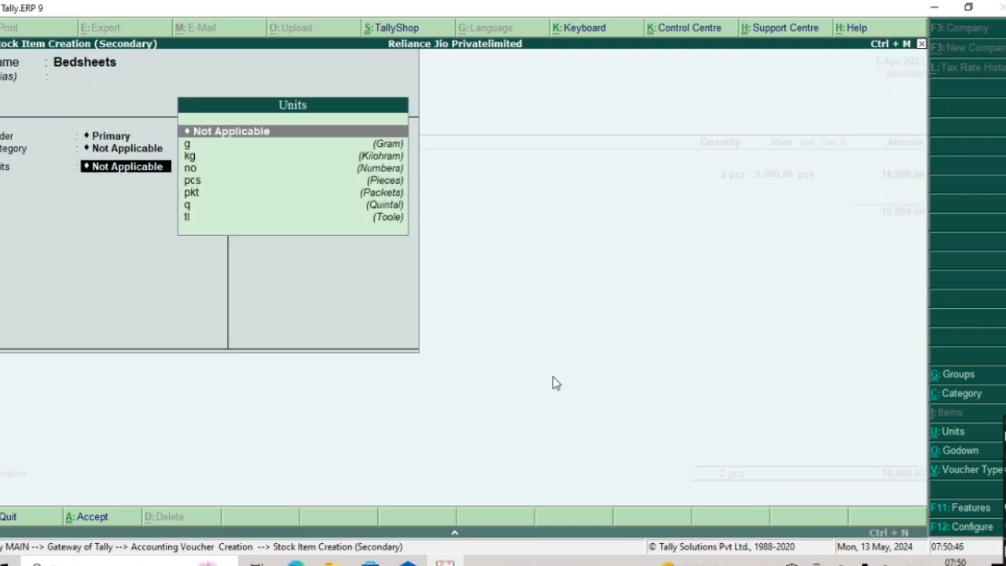
key("Down")
key("Down")
key("Down")
key("Down")
key("Return")
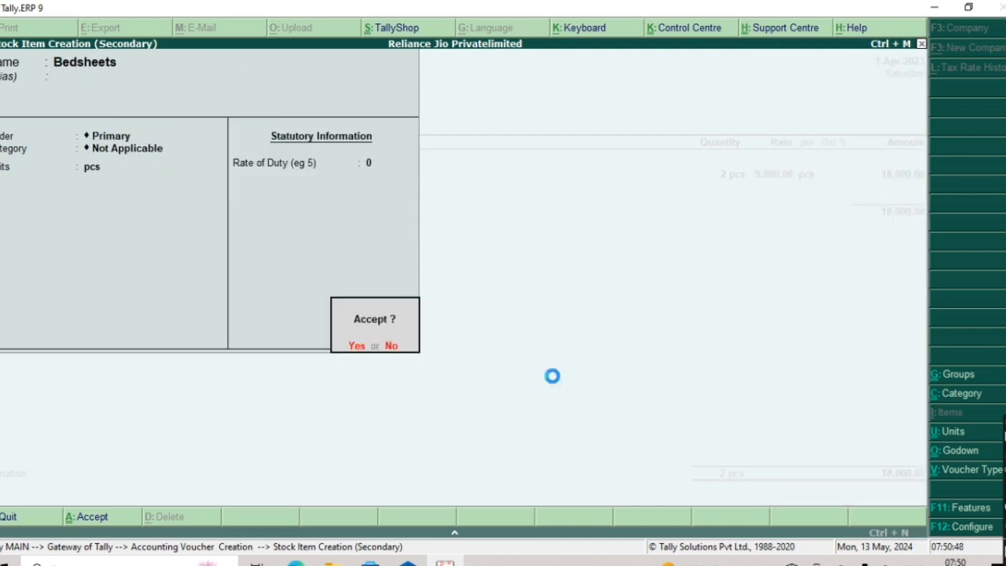
key("Return")
key("Return")
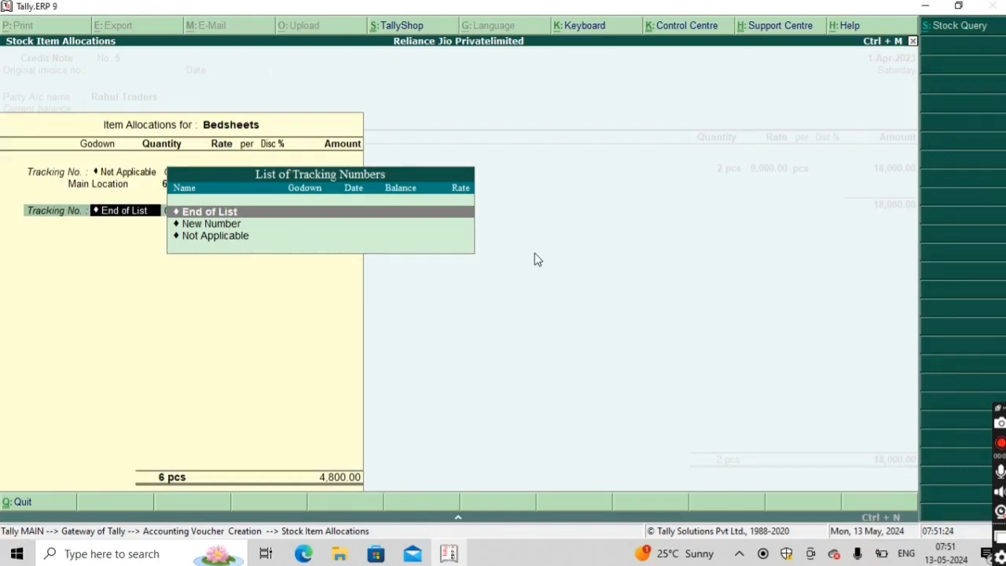
- Finish the Bedsheets allocation, end the item list and save the Rahul Traders credit note with an empty narration
key("Return")
key("Return")
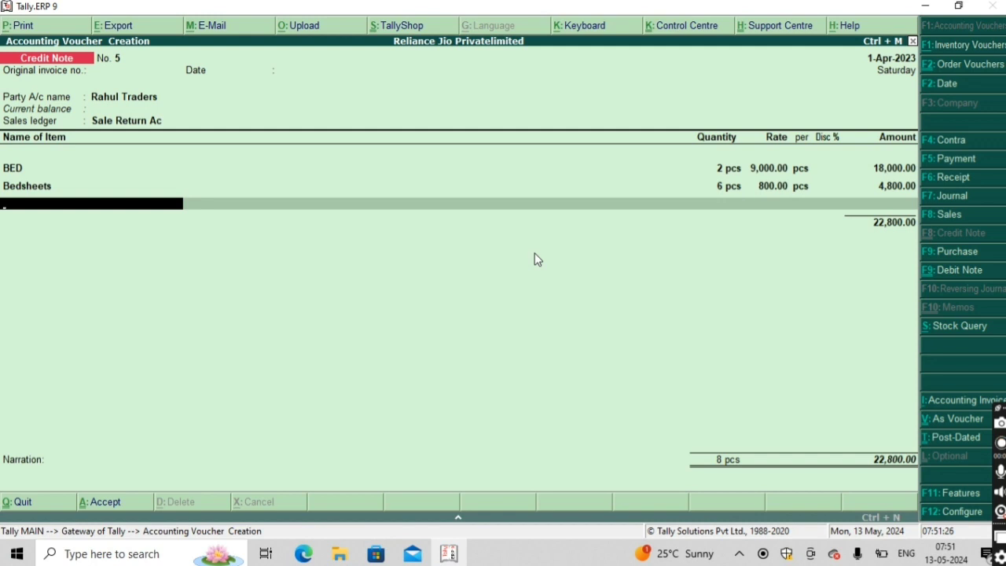
key("Return")
key("Return")
key("Return")
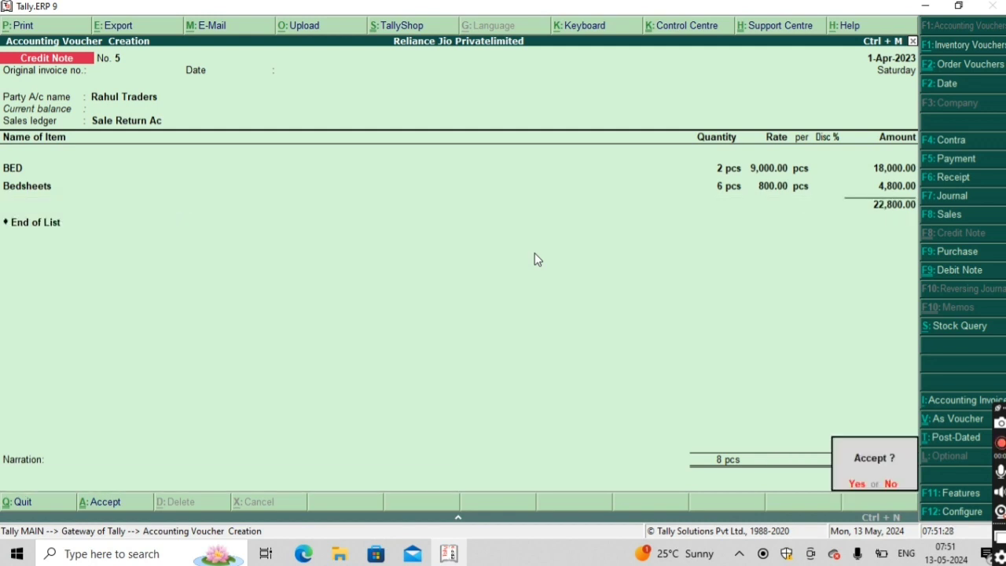
key("Return")
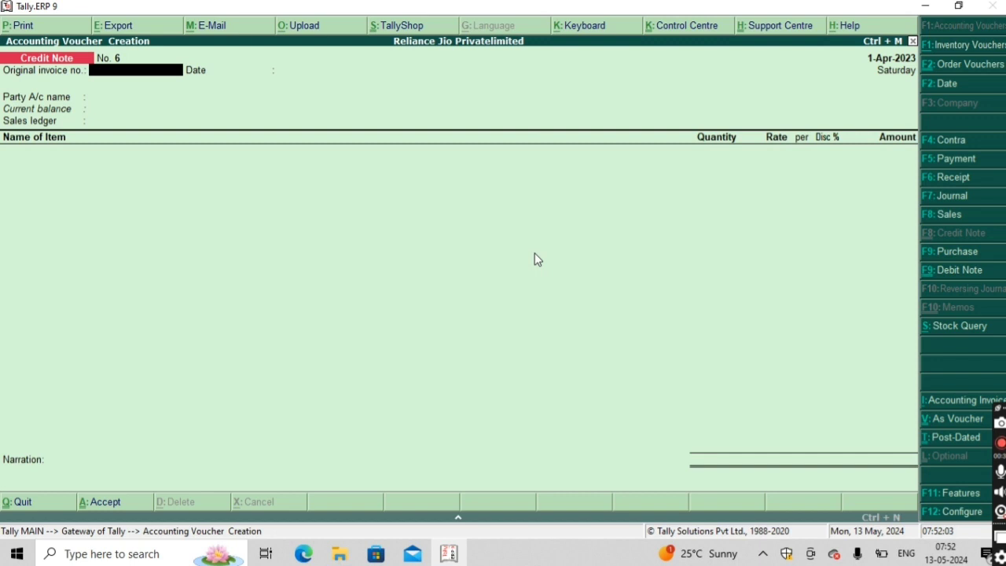
- In the next credit note, leave the original invoice details blank and create party ledger Gupta Enterprises Co under Sundry Debtors
key("Return")
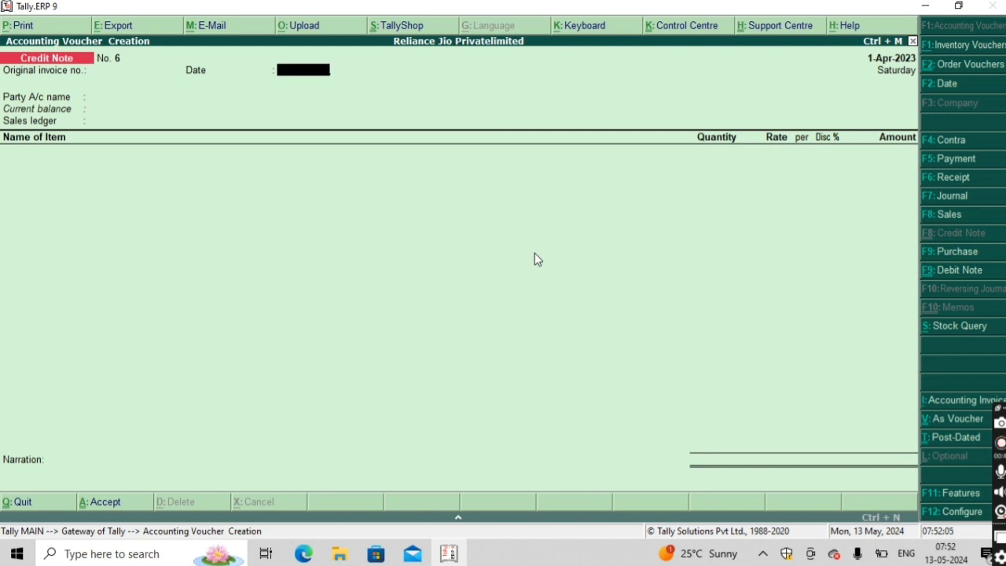
key("Return")
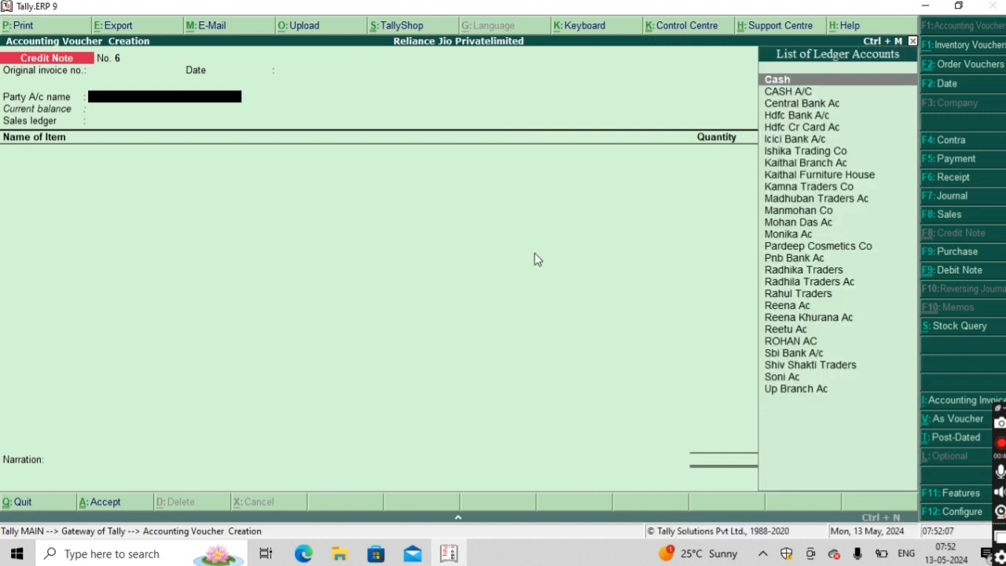
key("alt+c")
type("Gupta Ente")
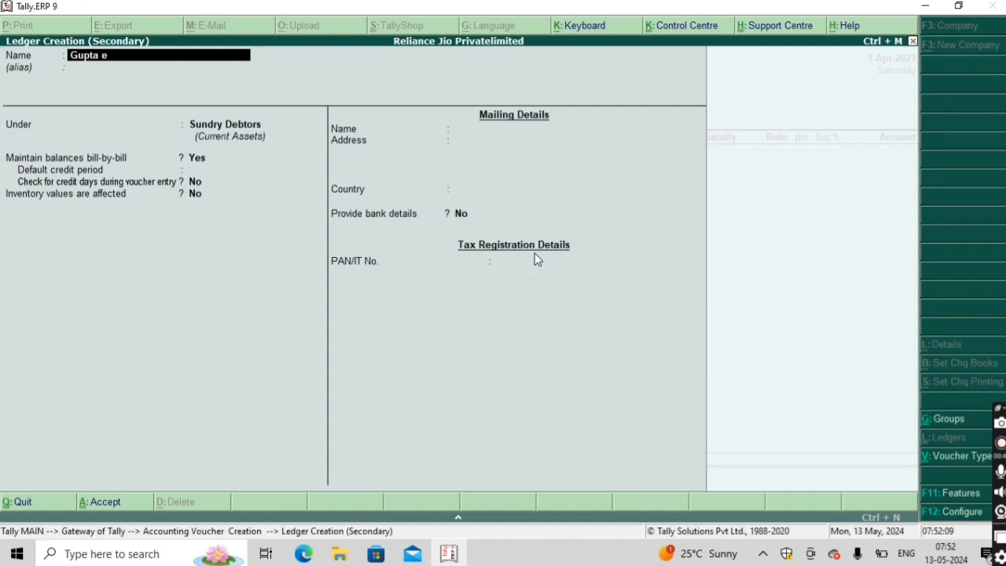
type("rprises Co")
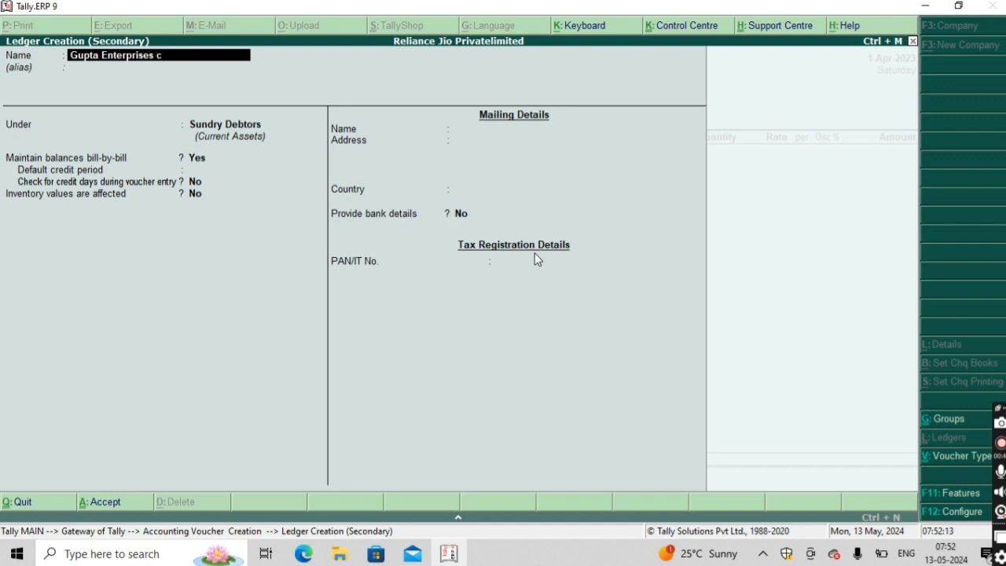
key("Return")
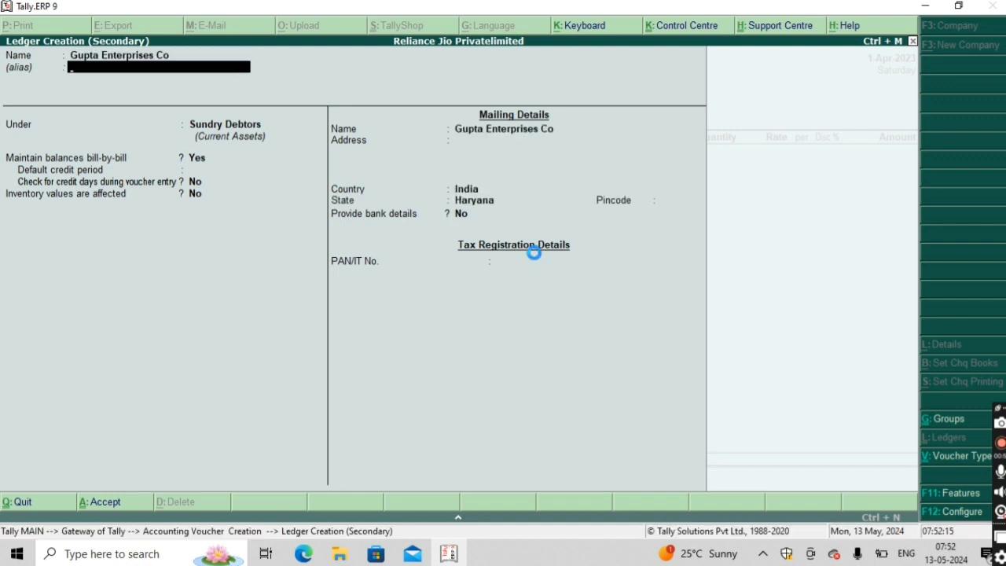
key("ctrl+a")
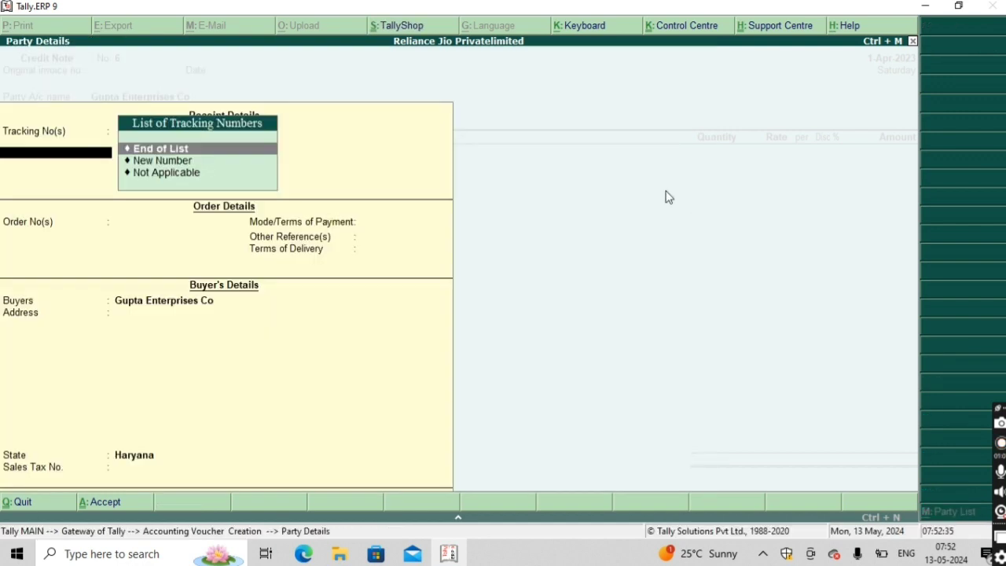
- Accept the party details for Gupta Enterprises Co with no tracking or order numbers and the sales tax number left blank
key("Return")
key("Return")
key("Return")
key("Return")
key("Return")
key("Return")
key("Return")
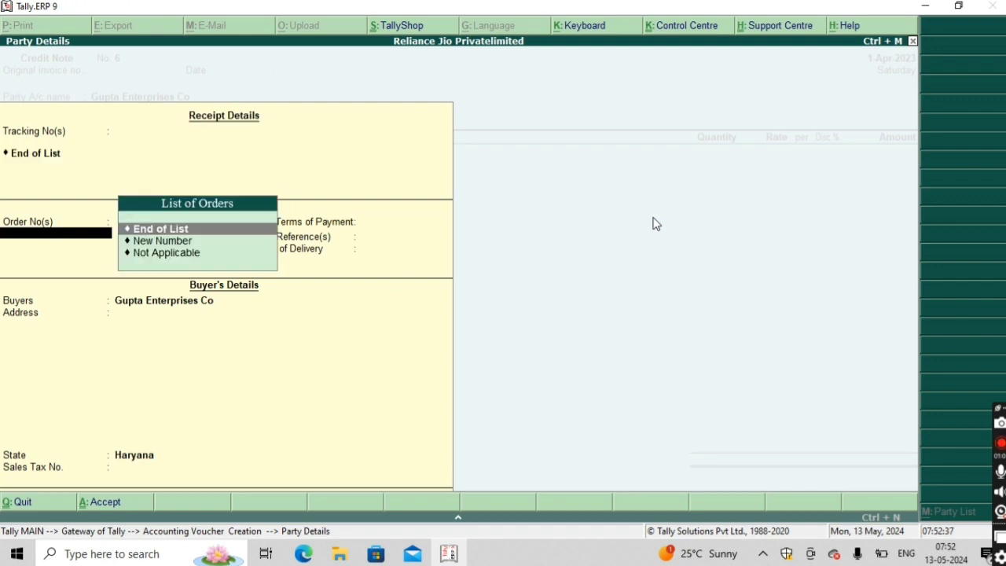
key("Return")
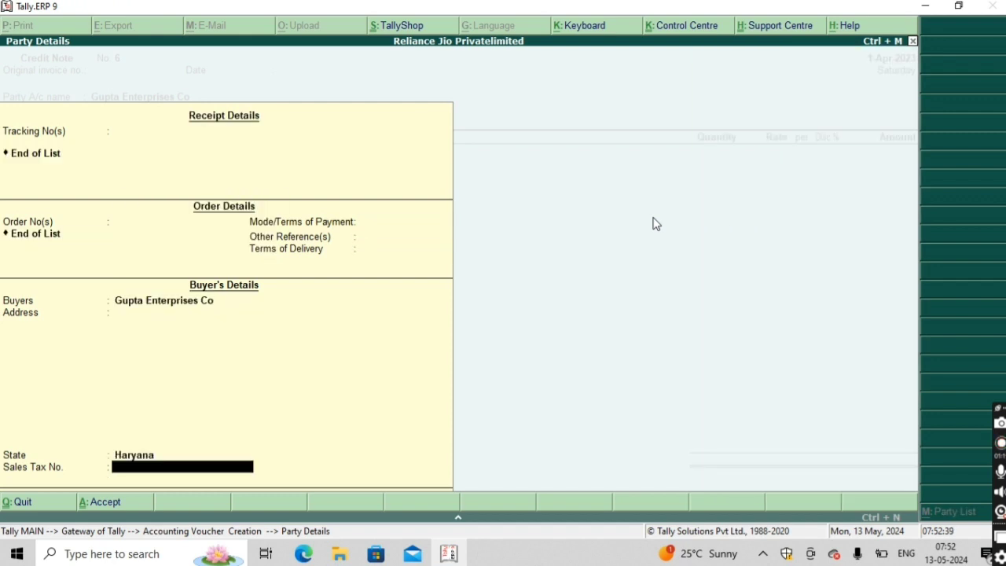
key("ctrl+a")
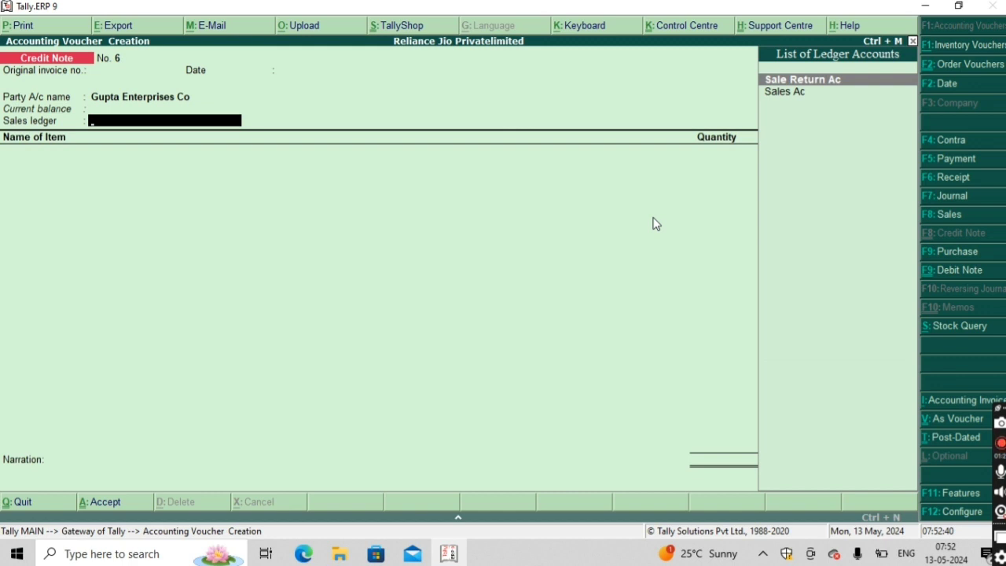
- Use Sale Return Ac as the sales ledger and choose DATA CABLE as the first returned item
key("Return")
type("B")
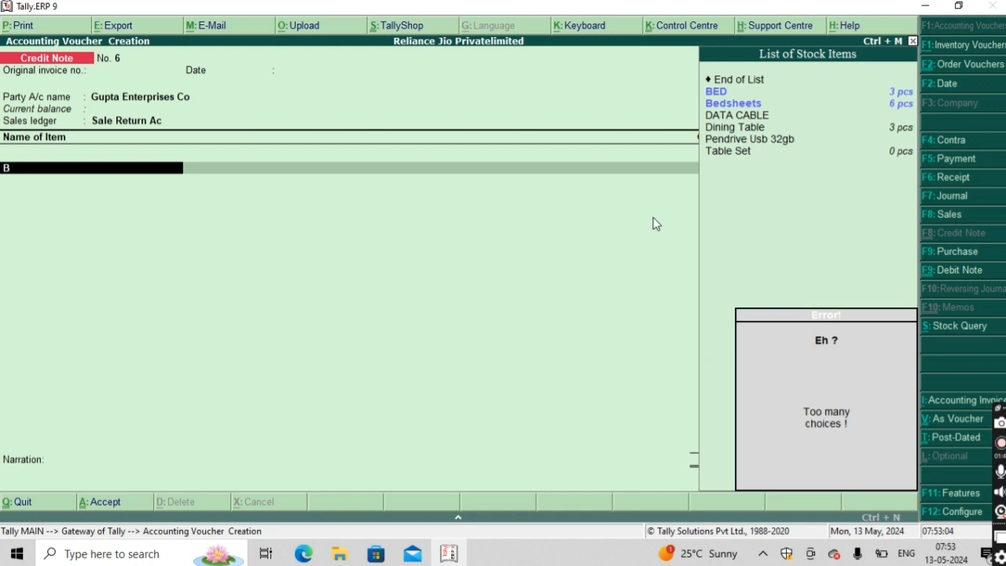
key("Down")
key("Down")
key("Down")
key("Return")
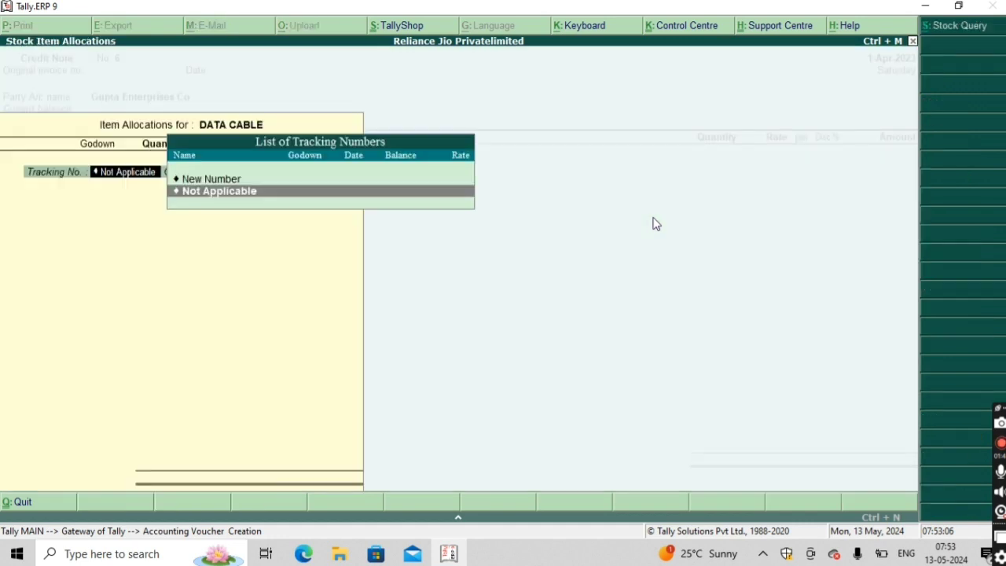
- Allocate 5 pcs of DATA CABLE from Main Location at a rate of 80 per pcs, without tracking number, order number or discount
key("Return")
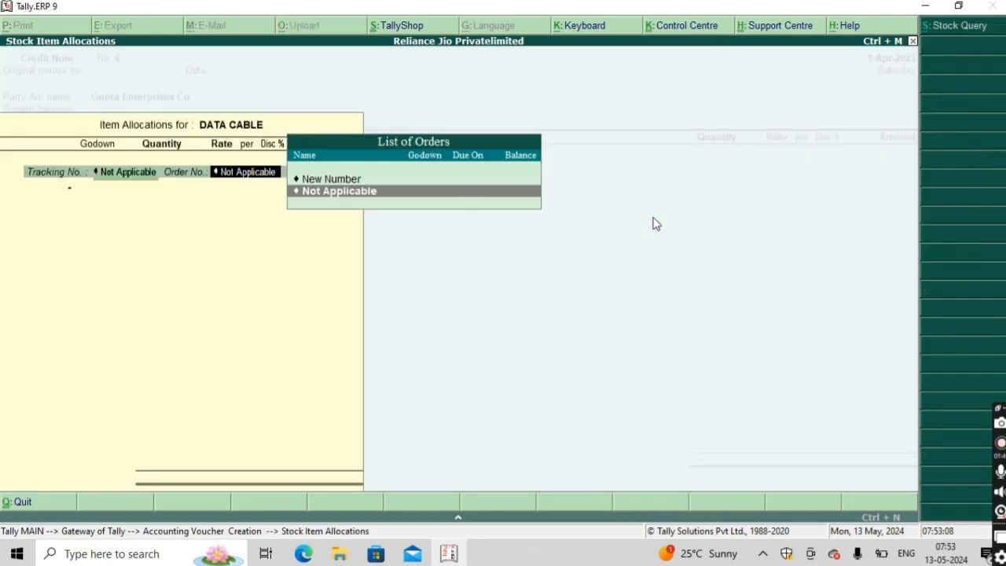
key("Return")
type("M")
key("Return")
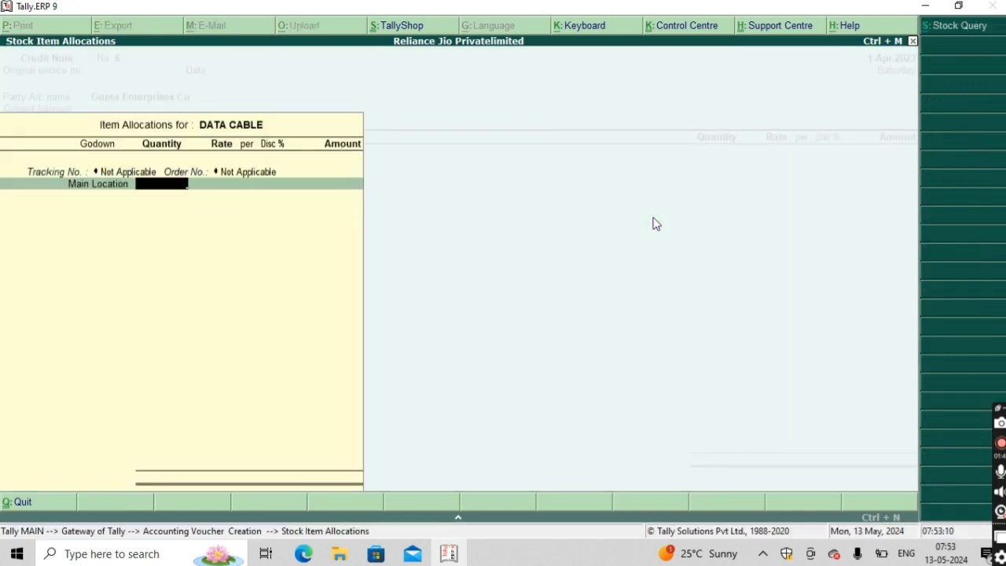
type("5")
key("Return")
type("80")
key("Return")
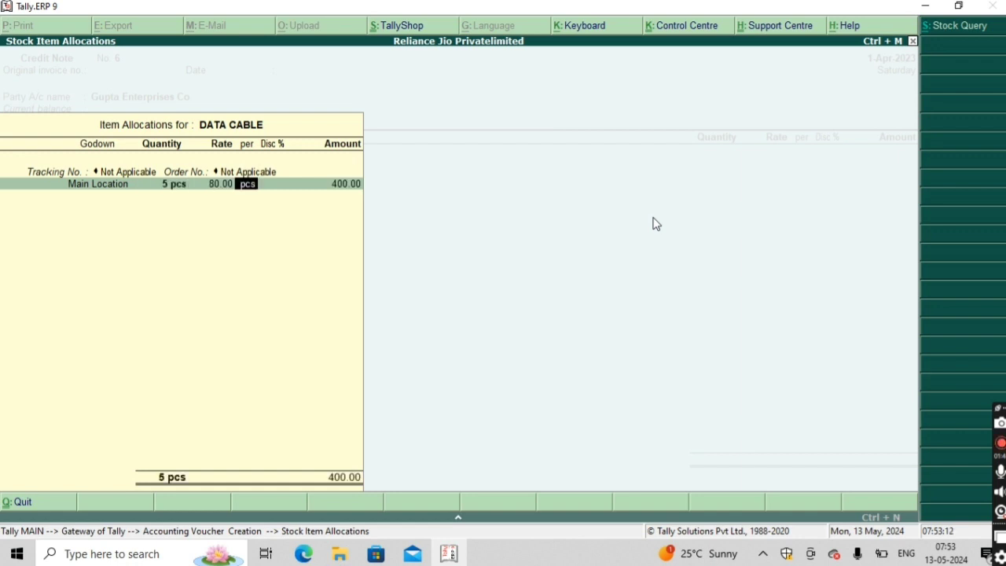
key("Return")
key("Return")
key("Return")
key("Return")
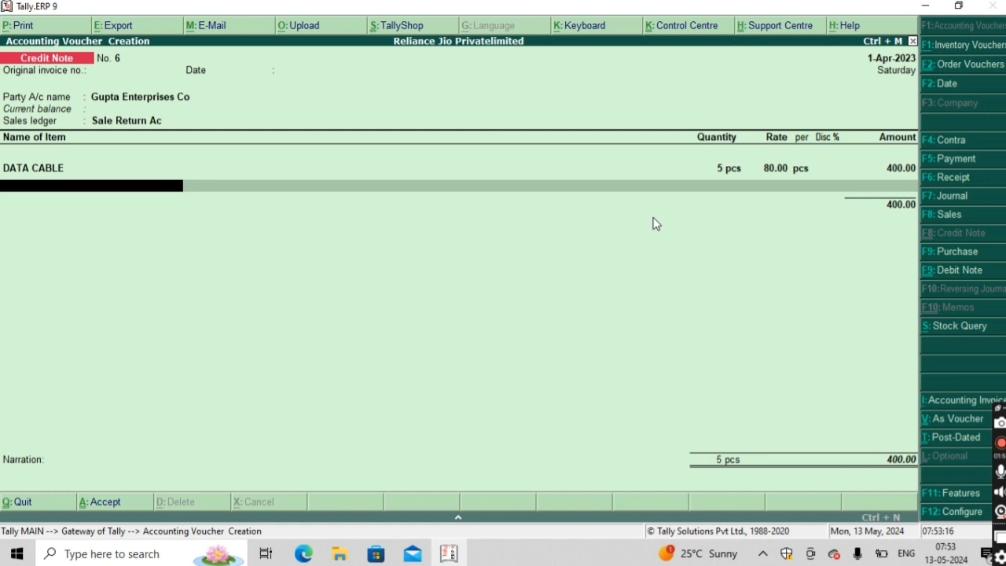
- Choose Markers from the stock items as the second returned item of the credit note
type("E")
key("Down")
key("Down")
key("Down")
key("Down")
key("Down")
key("Down")
key("Down")
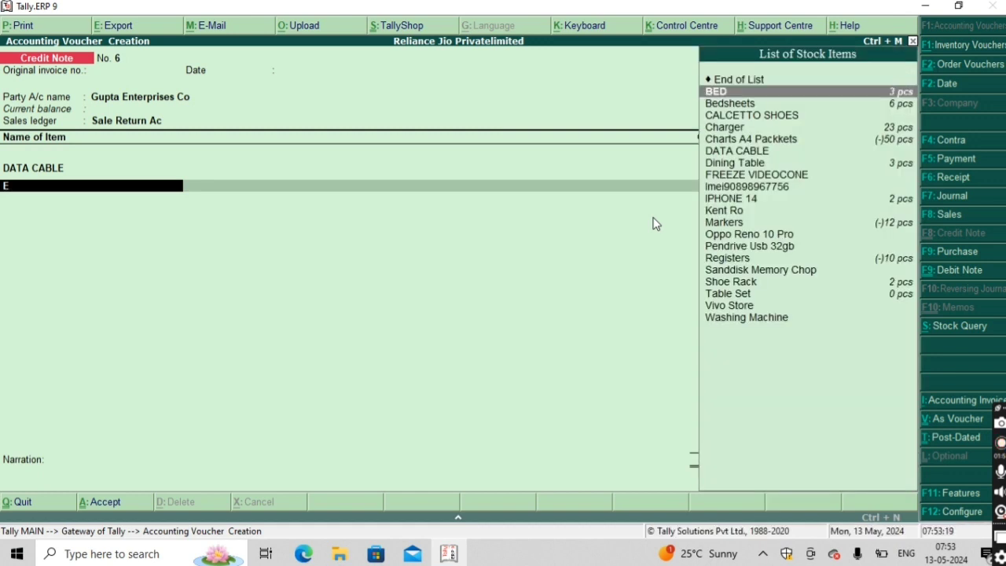
key("Down")
key("Down")
key("Down")
key("Down")
key("Down")
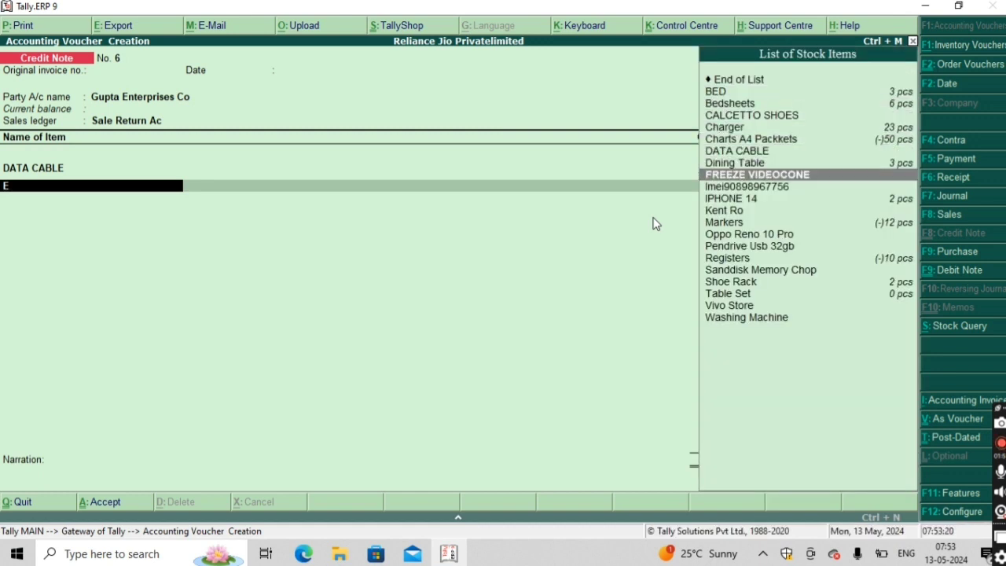
key("Return")
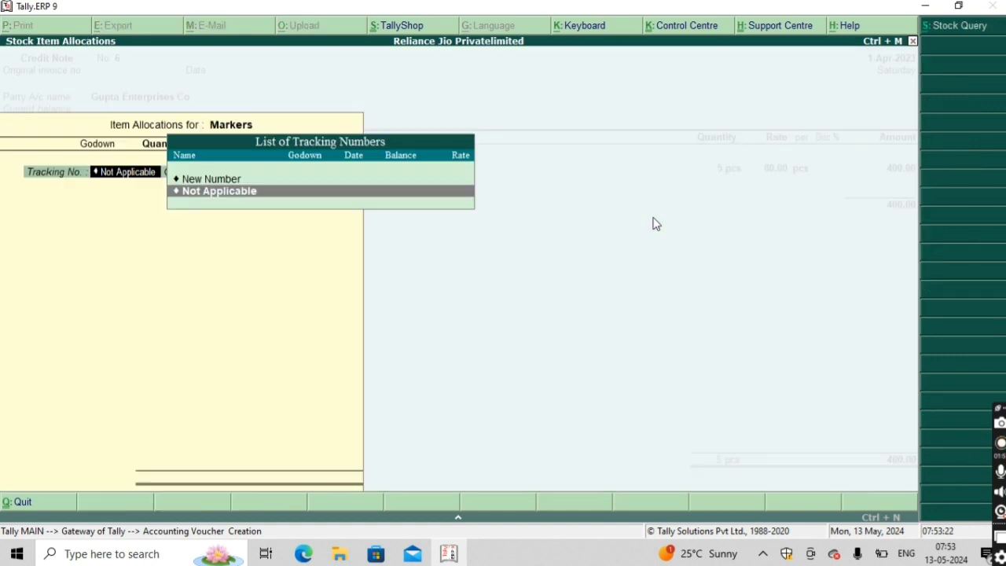
- Allocate 6 pcs of Markers from Main Location at a rate of 60 per pcs, without tracking number, order number or discount
key("Return")
key("Return")
key("Return")
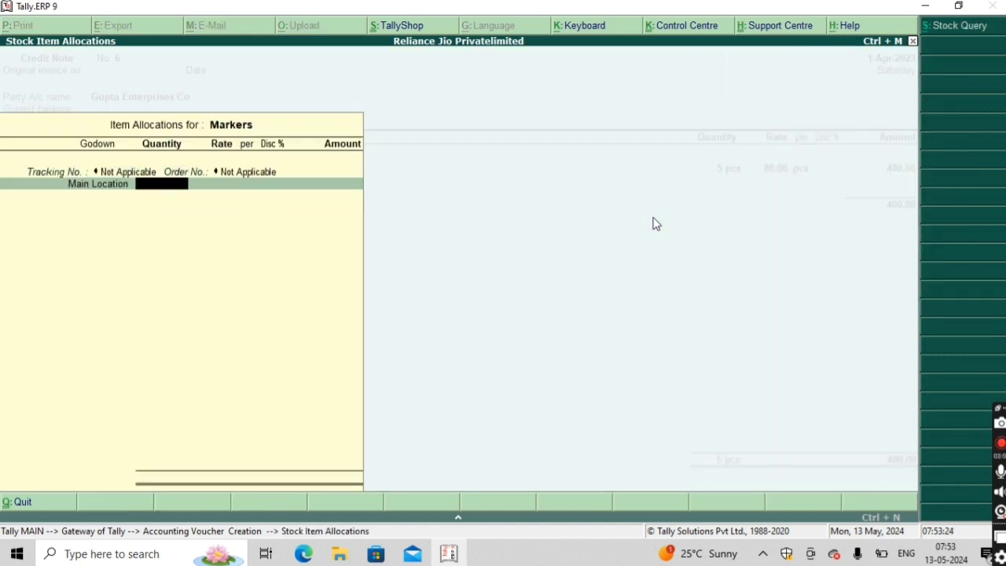
type("6")
key("Return")
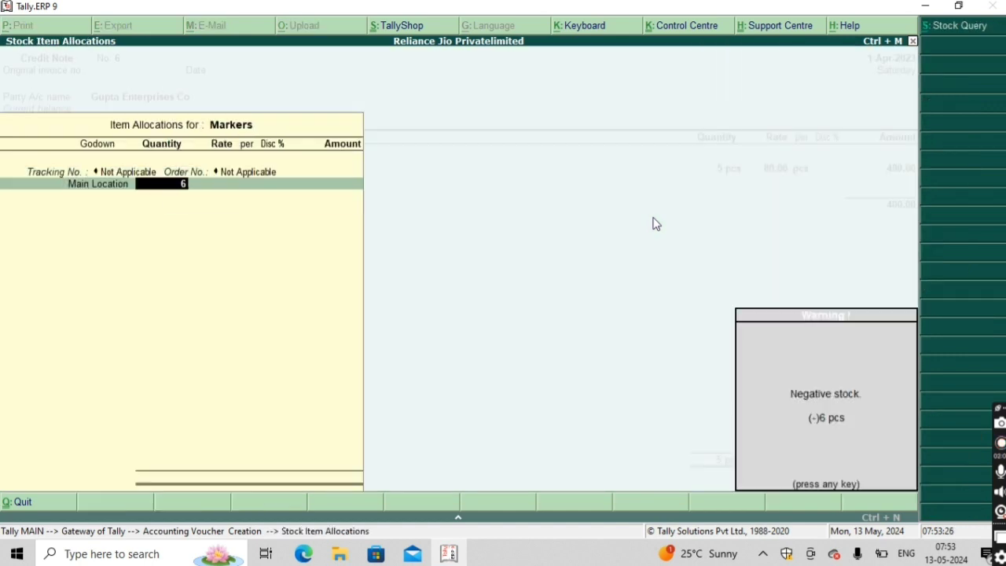
key("Return")
type("60")
key("Return")
key("Return")
key("Return")
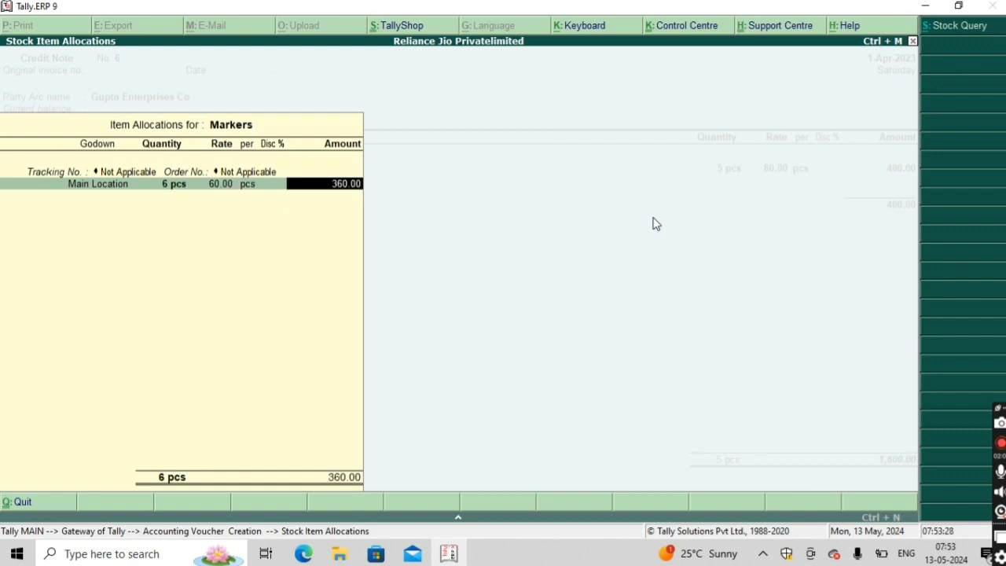
key("Return")
key("Return")
key("Return")
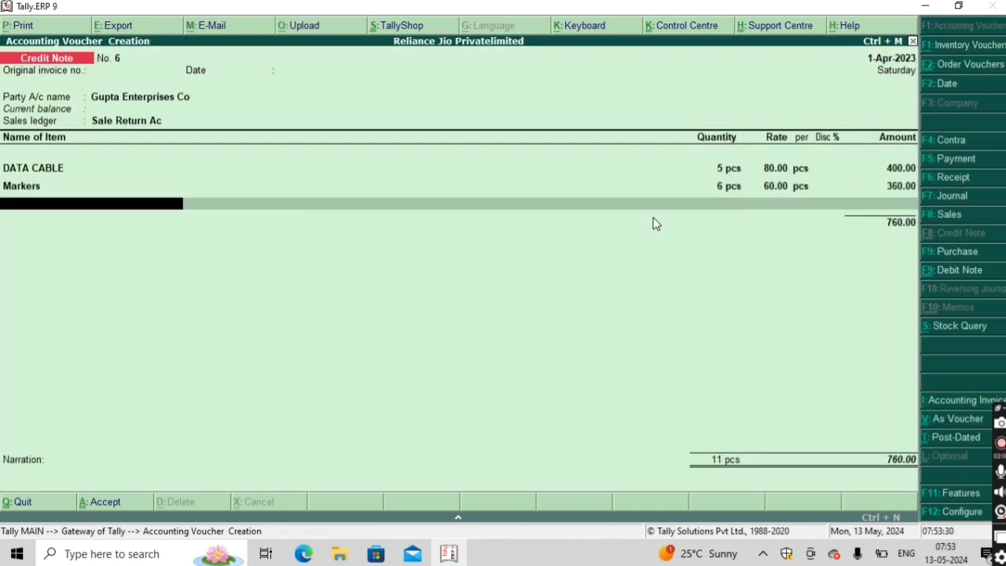
- End the item list and save the Gupta Enterprises Co credit note with an empty narration
key("Return")
key("Return")
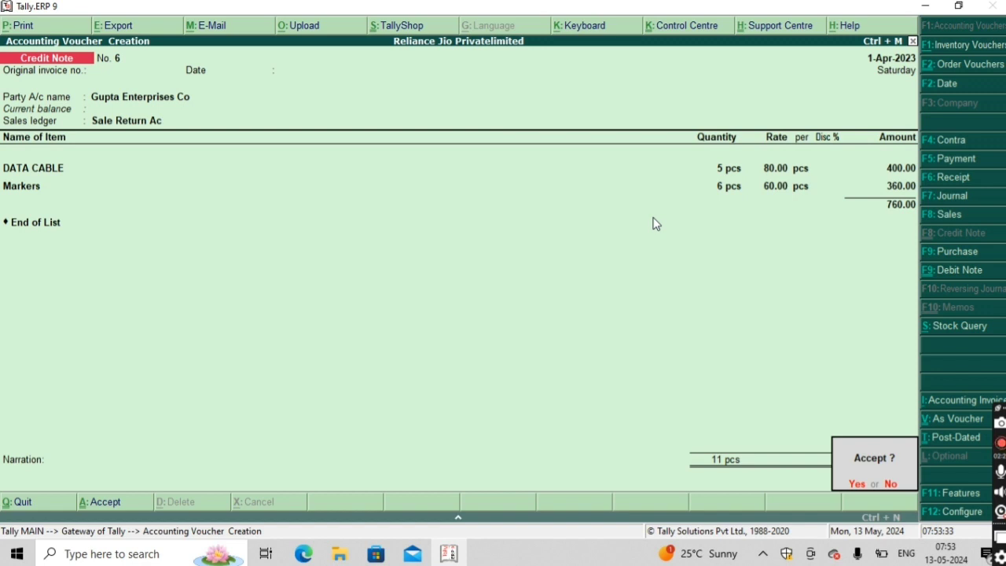
left_click(857, 486)
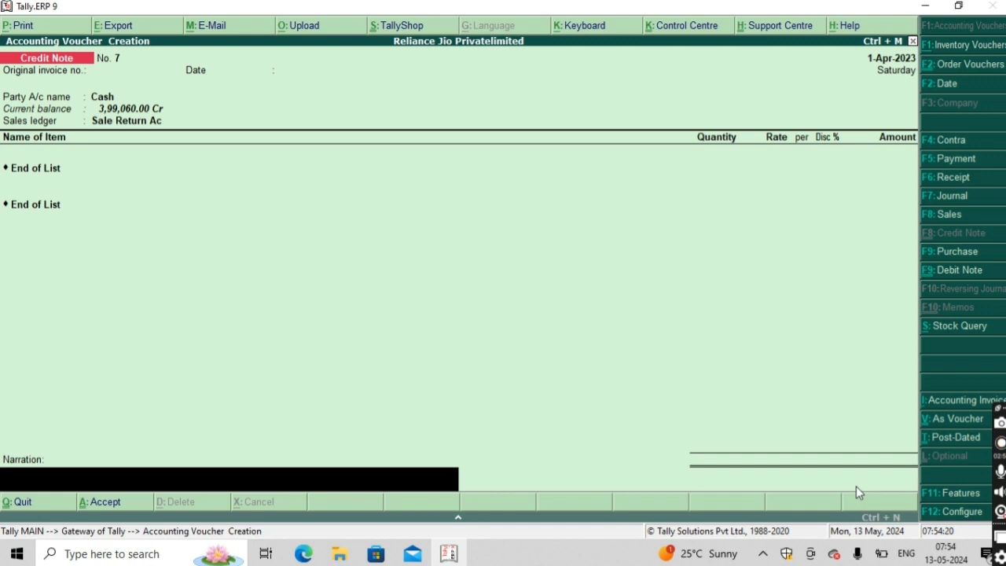
- Quit voucher creation without saving the next blank credit note and go to the Account Books display reports
key("Escape")
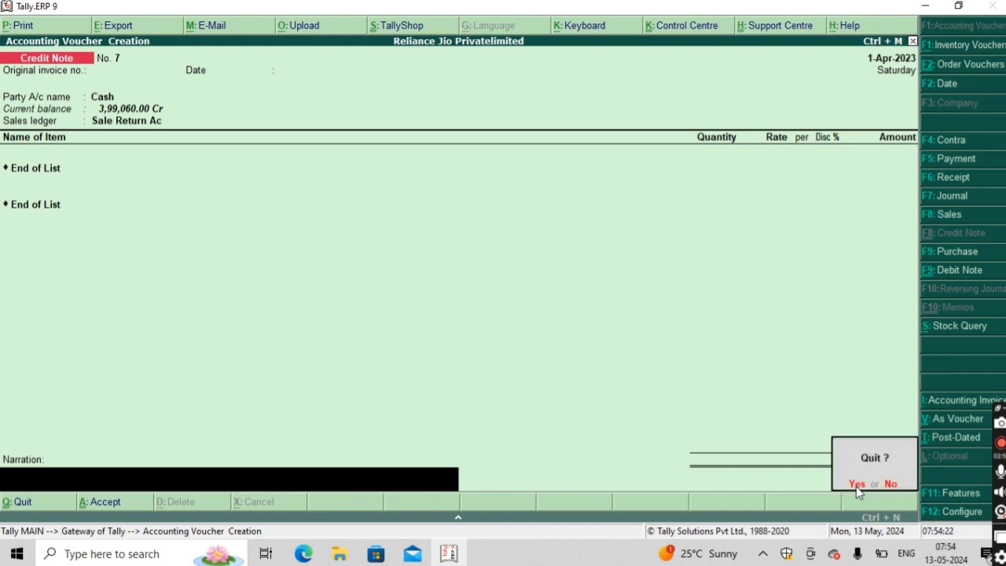
key("y")
key("Down")
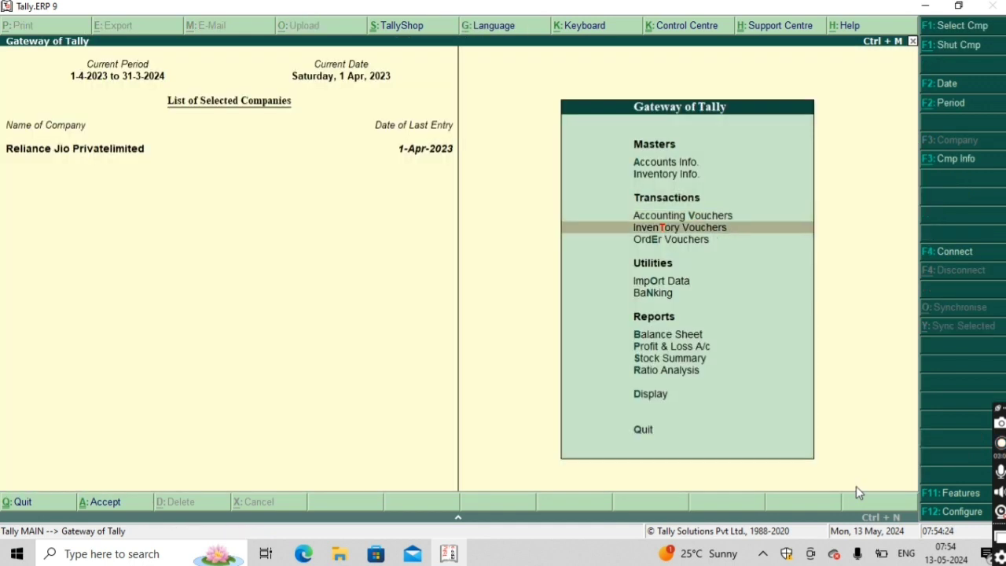
key("Down")
key("Down")
key("Down")
key("Down")
key("Down")
key("Down")
key("Down")
key("Down")
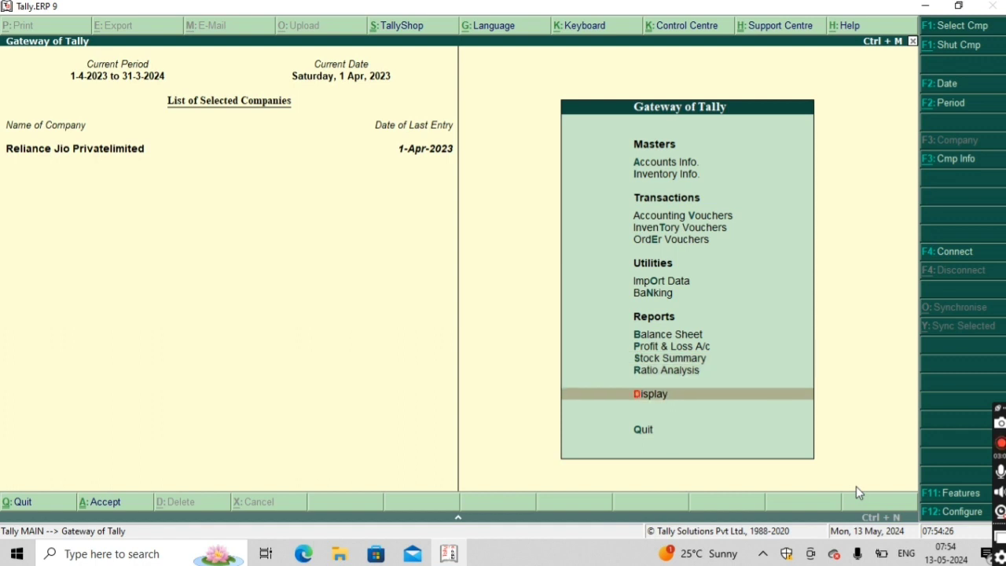
key("Return")
key("Down")
key("Down")
key("Return")
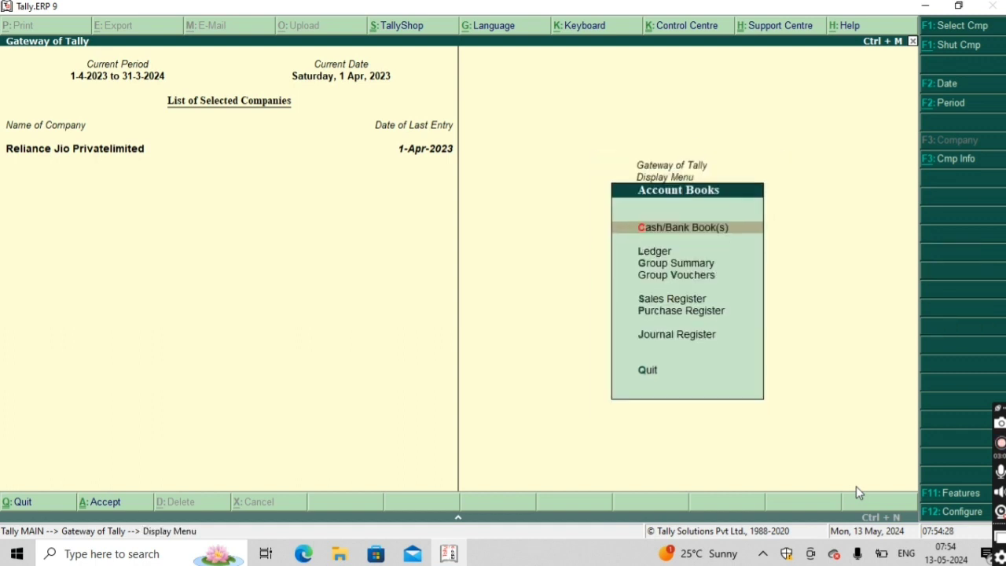
- Open the Credit Note Register from the journal registers and show the list of April vouchers
key("Down")
key("Down")
key("Down")
key("Down")
key("Down")
key("Down")
key("Return")
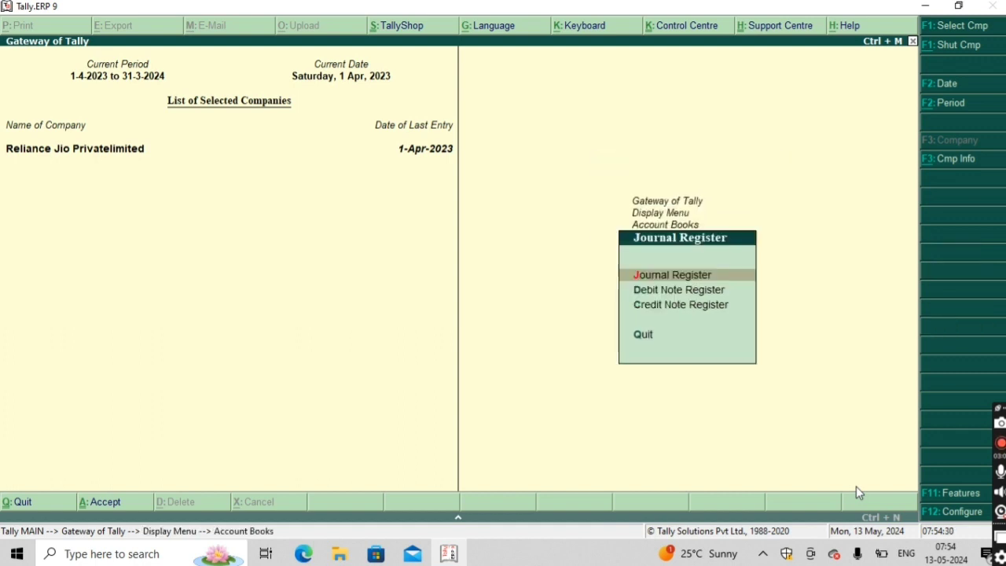
key("Down")
key("Down")
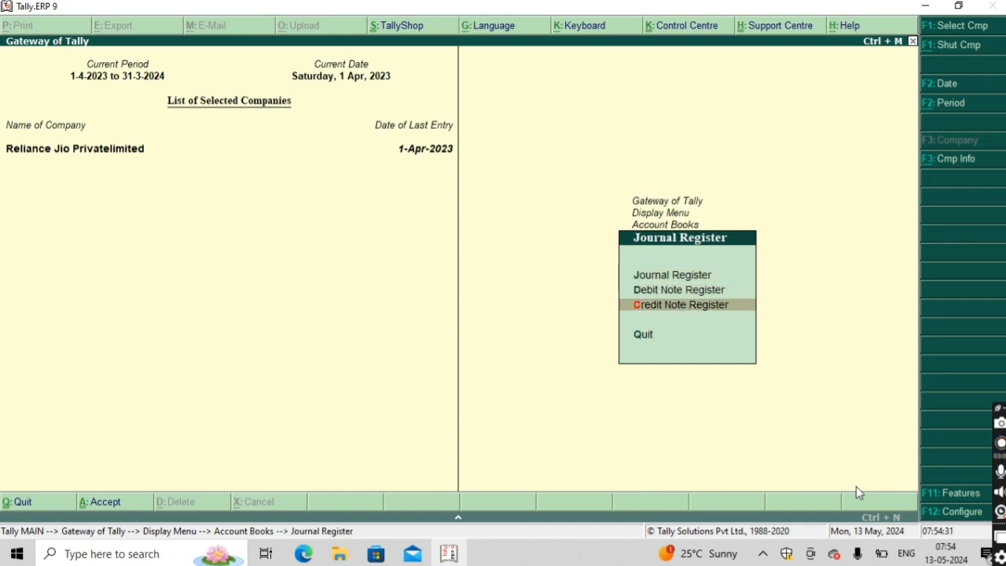
key("Return")
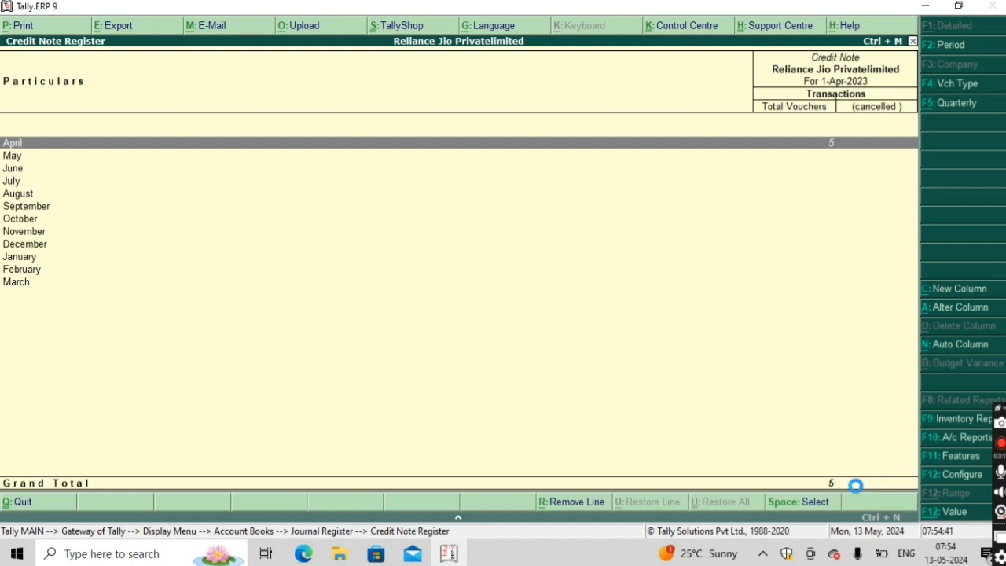
key("Return")
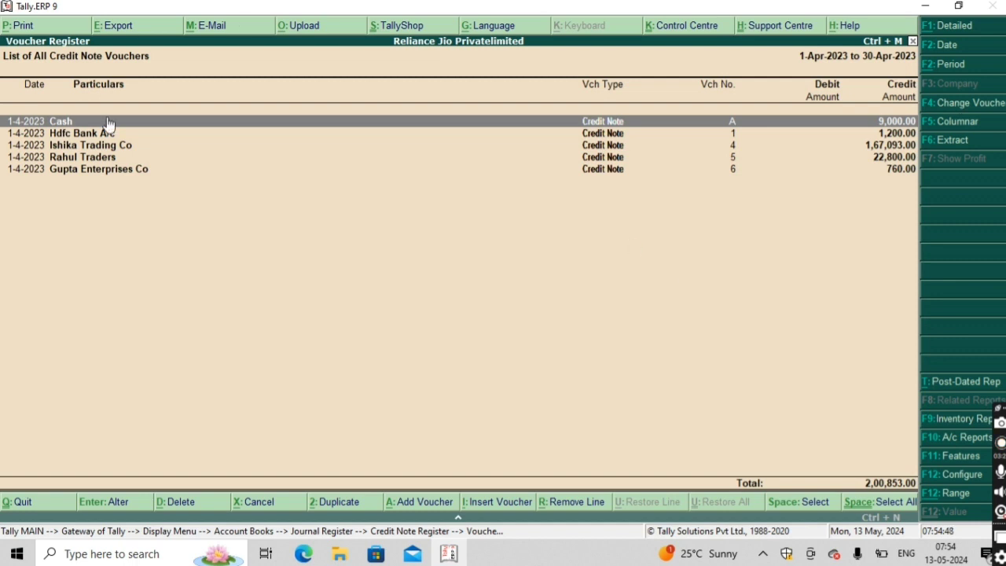
- Delete the Cash and Hdfc Bank A/c credit notes from the April voucher list
key("alt+d")
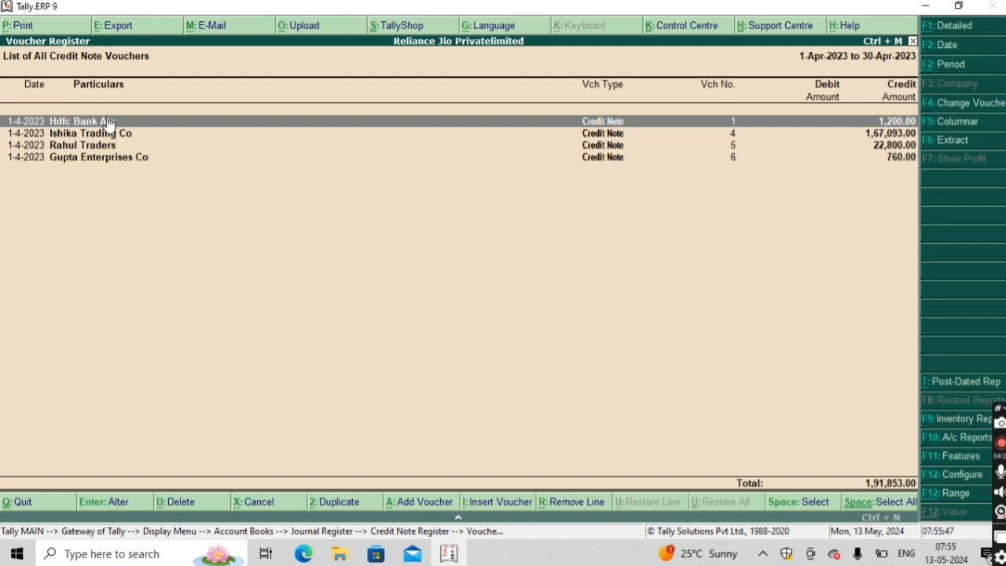
key("super")
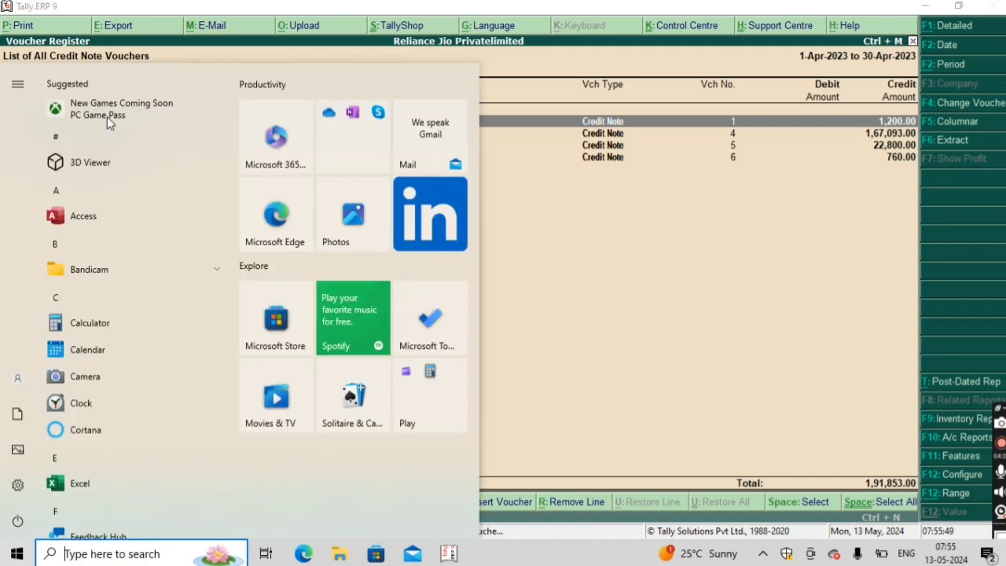
key("super")
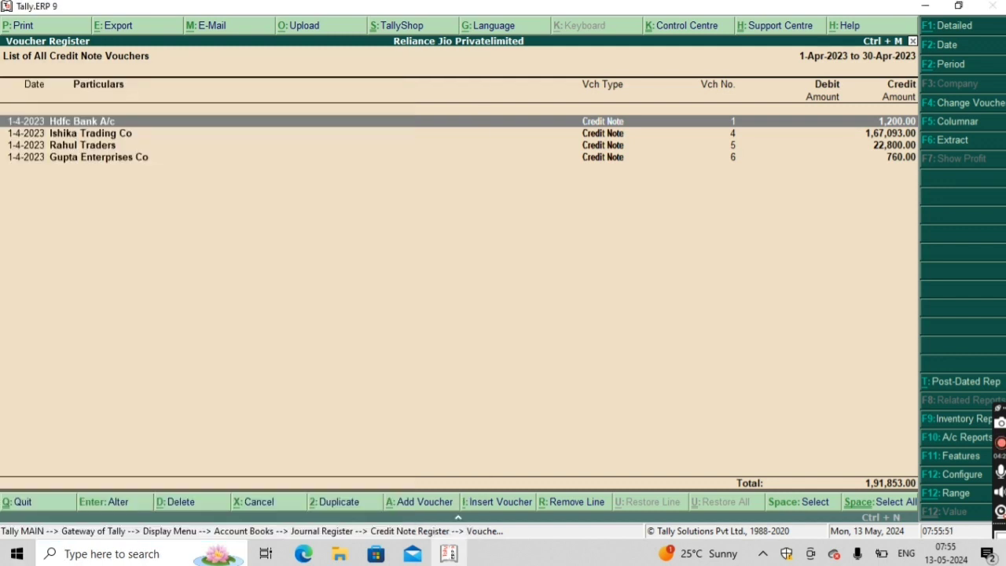
key("alt+d")
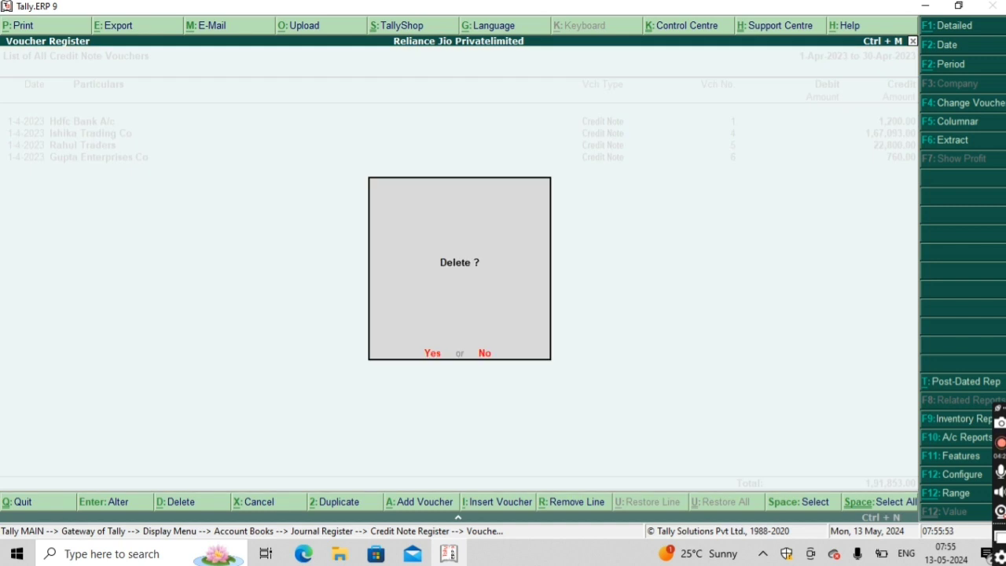